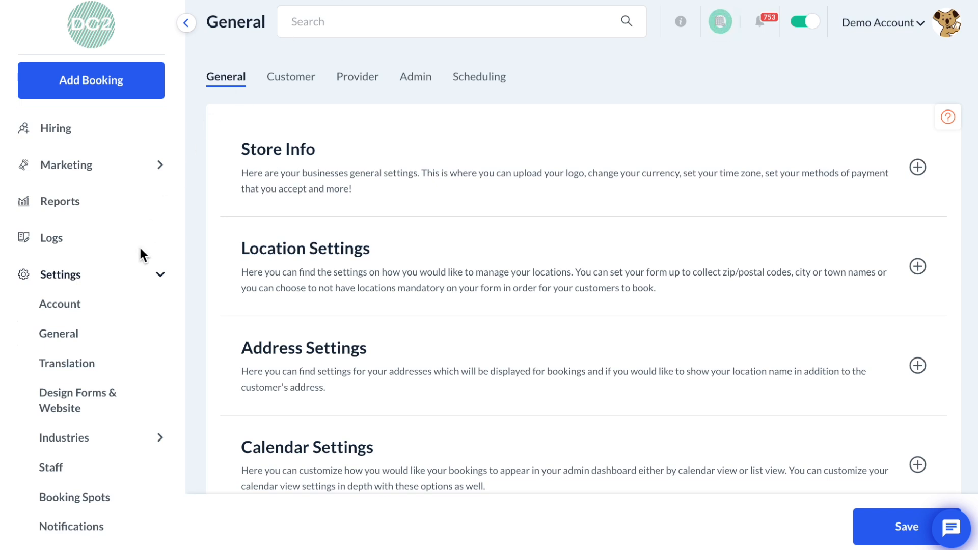
- Open the Store Options page under the General settings
left_click(112, 334)
mouse_move(126, 343)
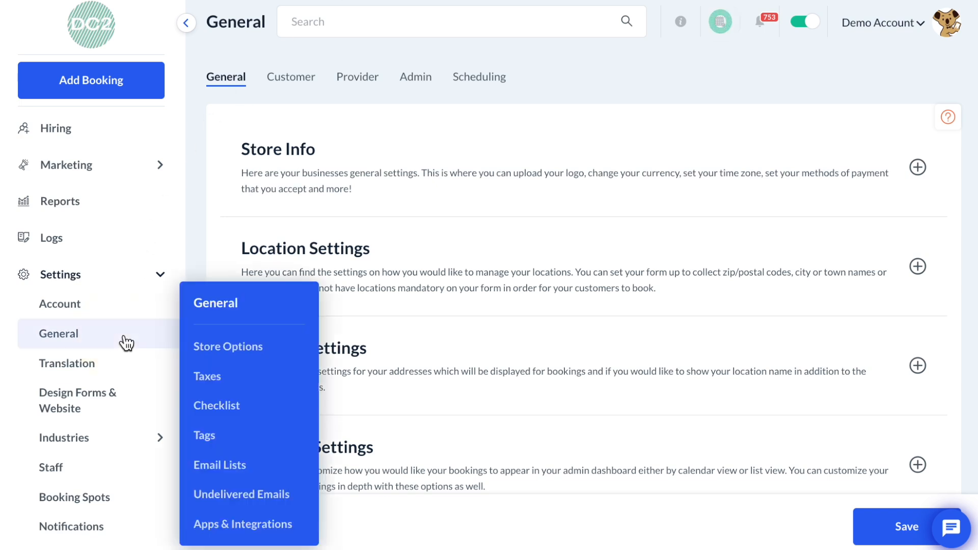
left_click(216, 351)
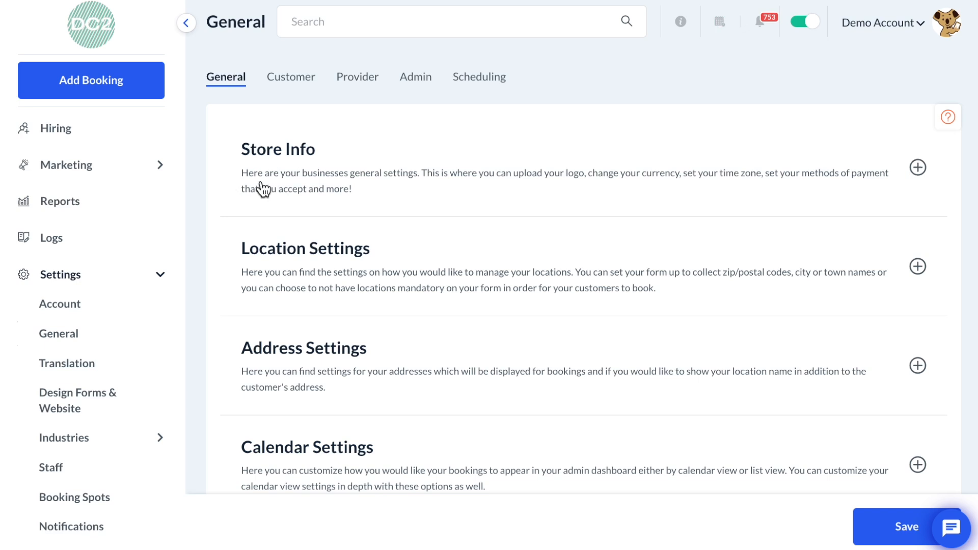
- Expand the Store Info section and scroll through its general fields
left_click(398, 179)
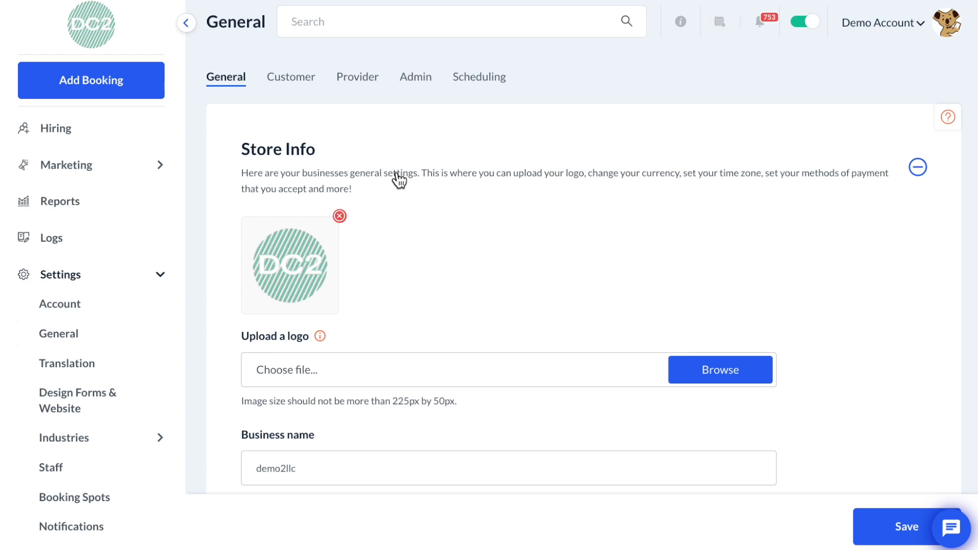
scroll(399, 179, "down", 2)
scroll(399, 179, "down", 4)
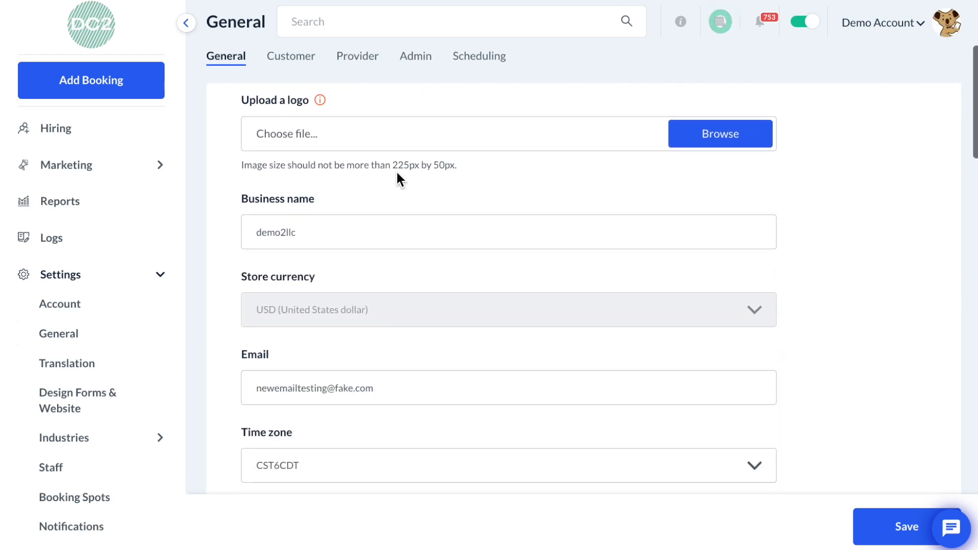
scroll(398, 175, "down", 1)
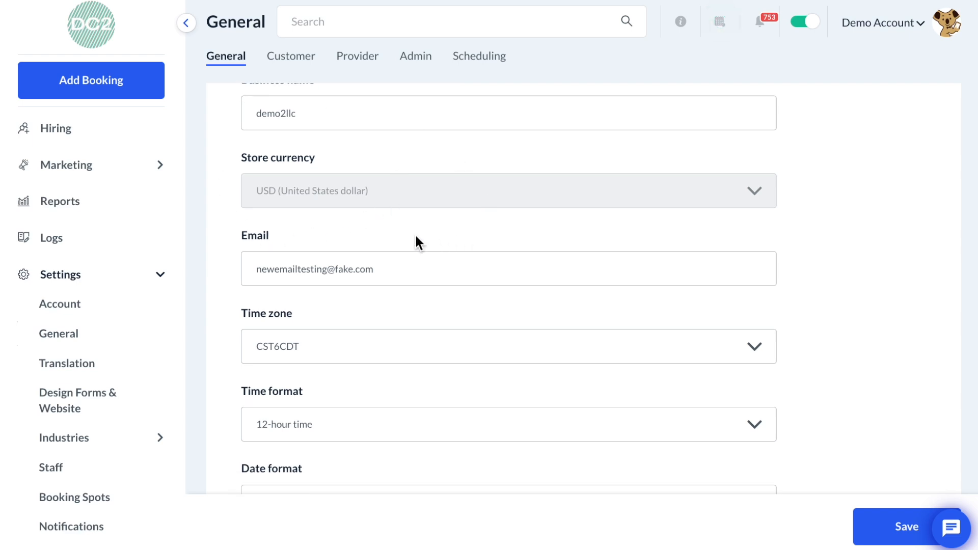
scroll(415, 235, "down", 1)
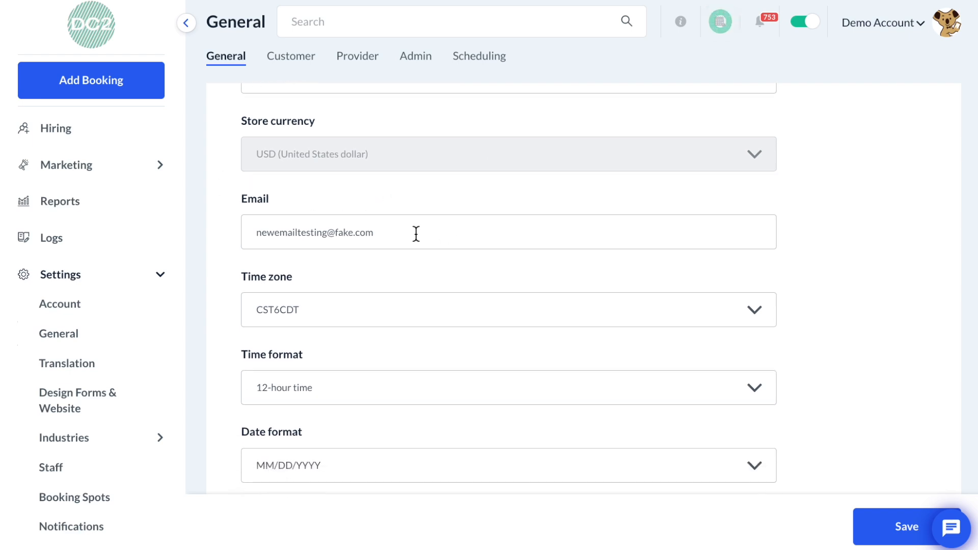
scroll(415, 234, "down", 2)
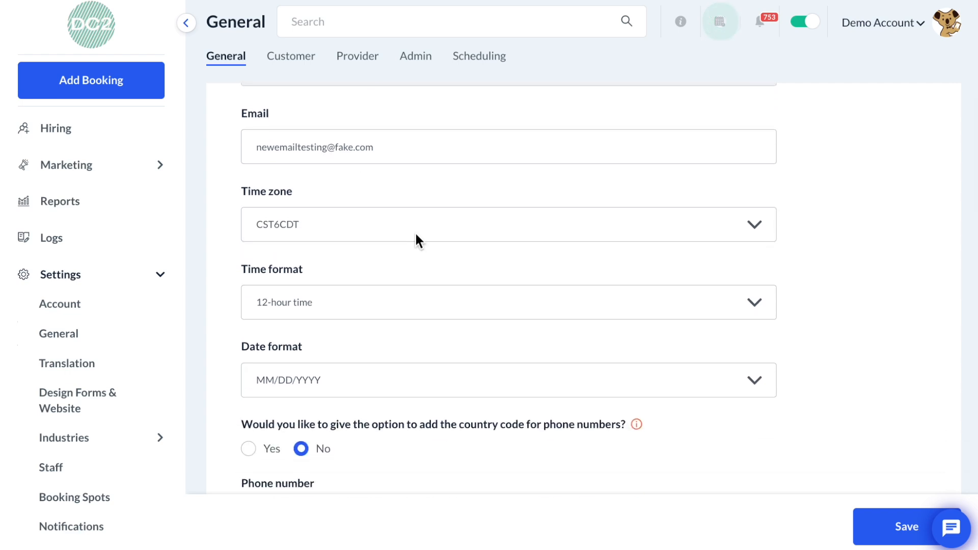
scroll(416, 234, "down", 1)
- Open the time format and date format lists to view their options
left_click(422, 258)
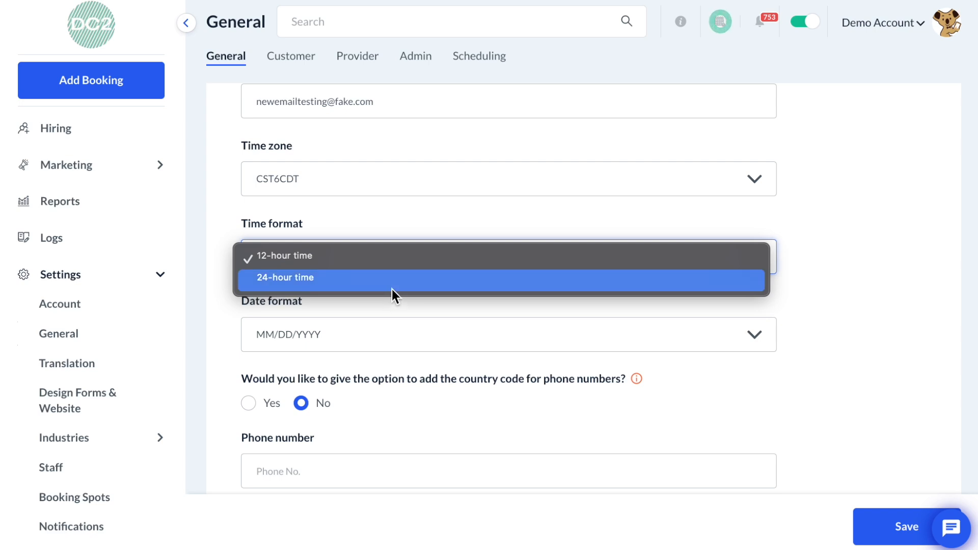
left_click(401, 310)
left_click(408, 335)
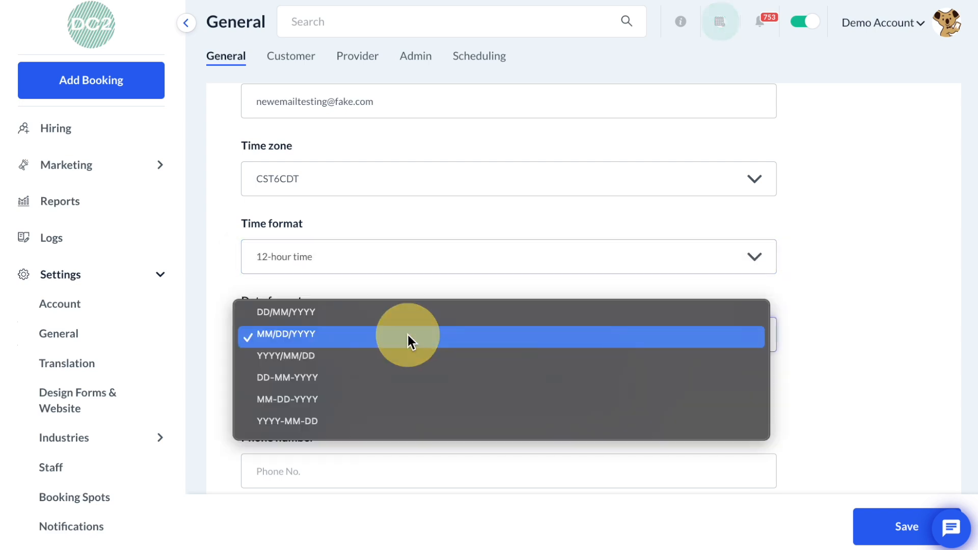
left_click(407, 334)
- Enable the option to add the country code for phone numbers
scroll(408, 332, "down", 1)
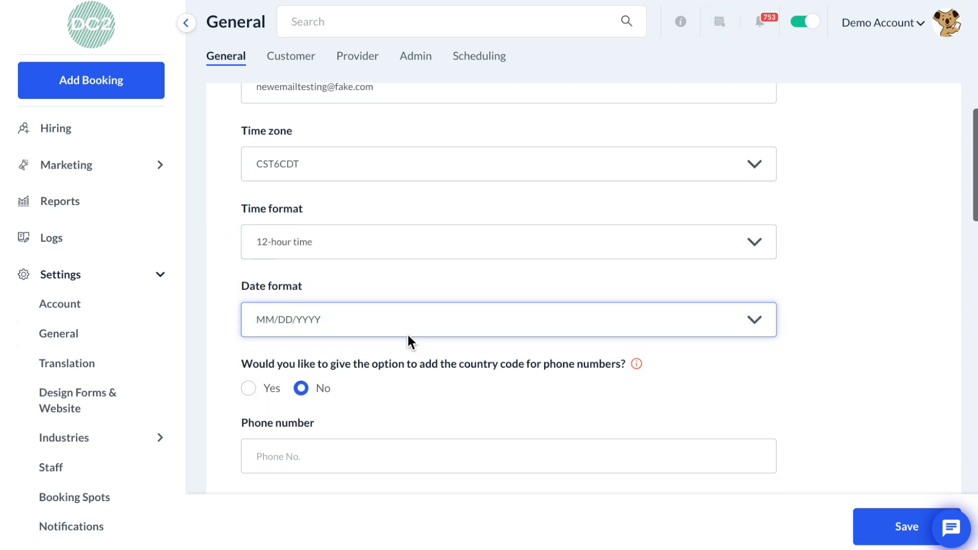
scroll(409, 341, "down", 1)
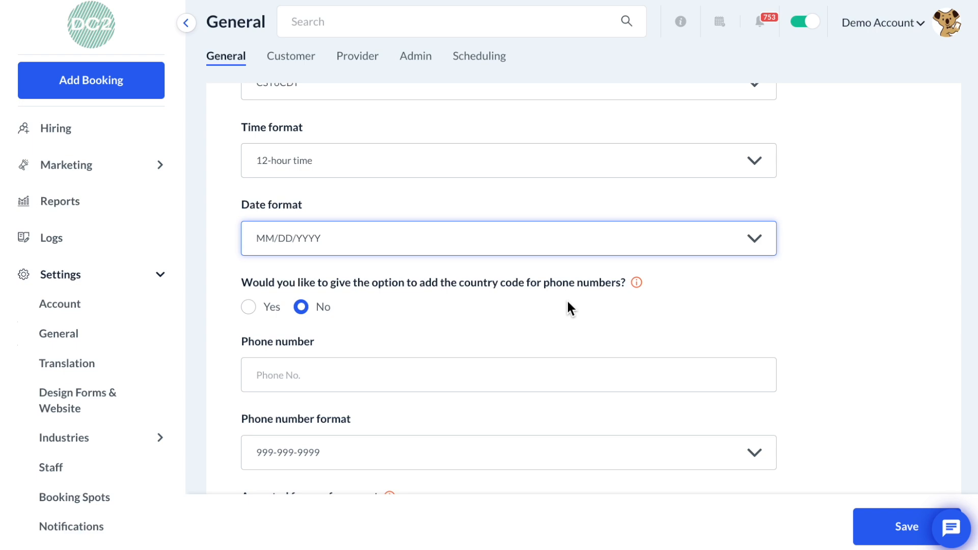
left_click(248, 307)
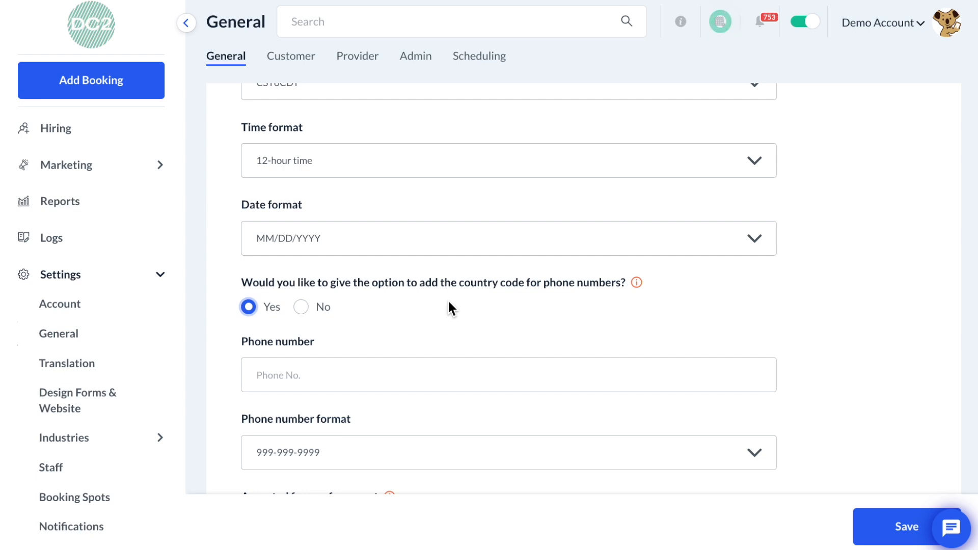
- Remove Cash/Check from the accepted forms of payment, keeping Credit/Debit card
scroll(449, 303, "down", 3)
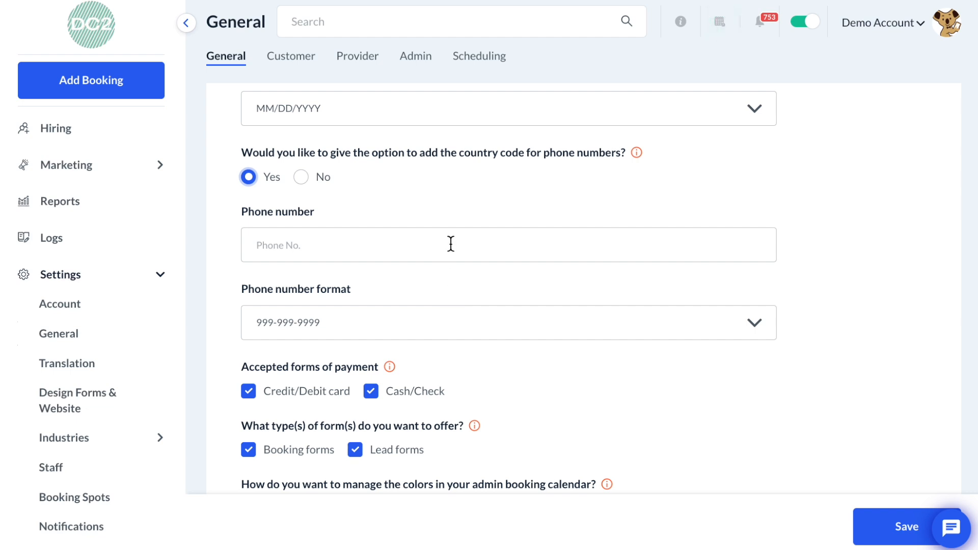
scroll(460, 338, "down", 2)
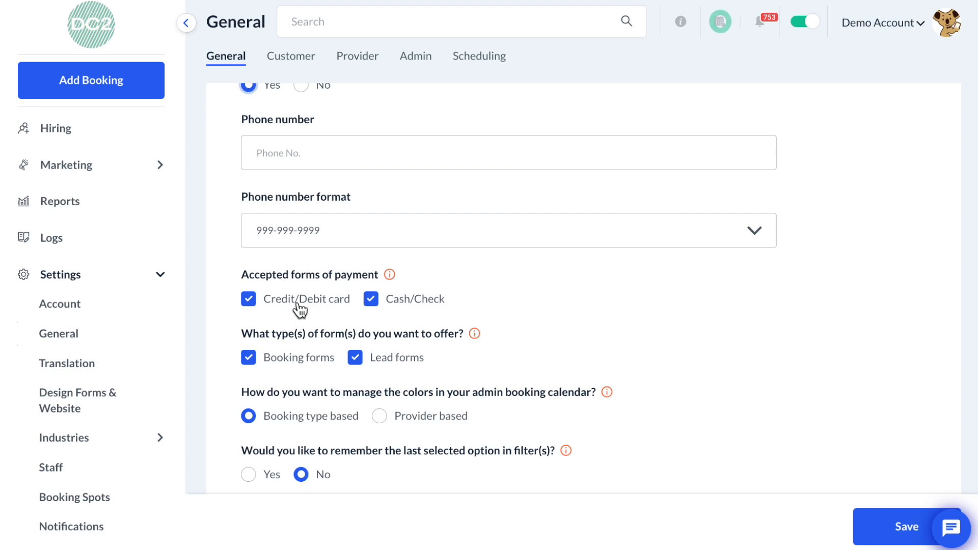
left_click(248, 300)
left_click(247, 300)
left_click(372, 299)
scroll(410, 309, "down", 1)
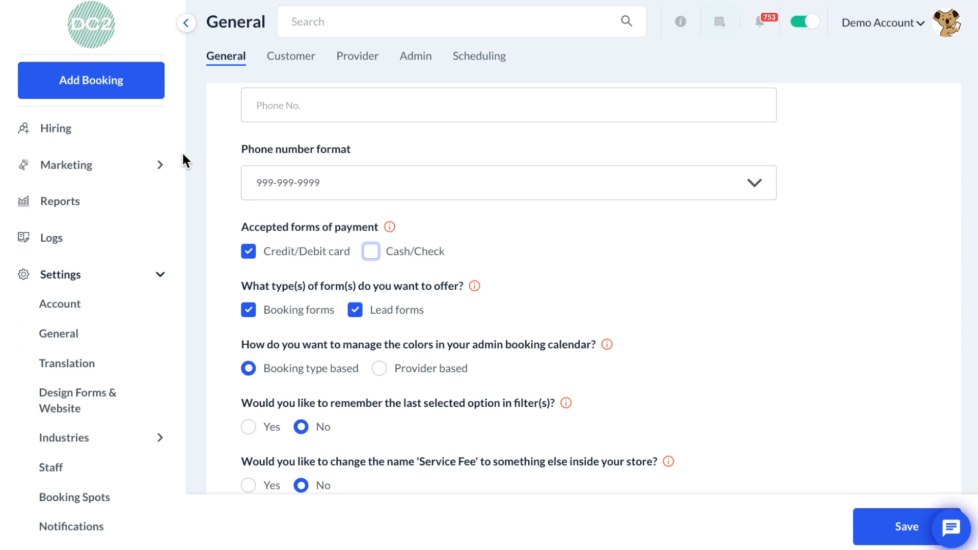
- Open the dashboard Calendar View in a new tab and scroll through it
scroll(87, 158, "up", 4)
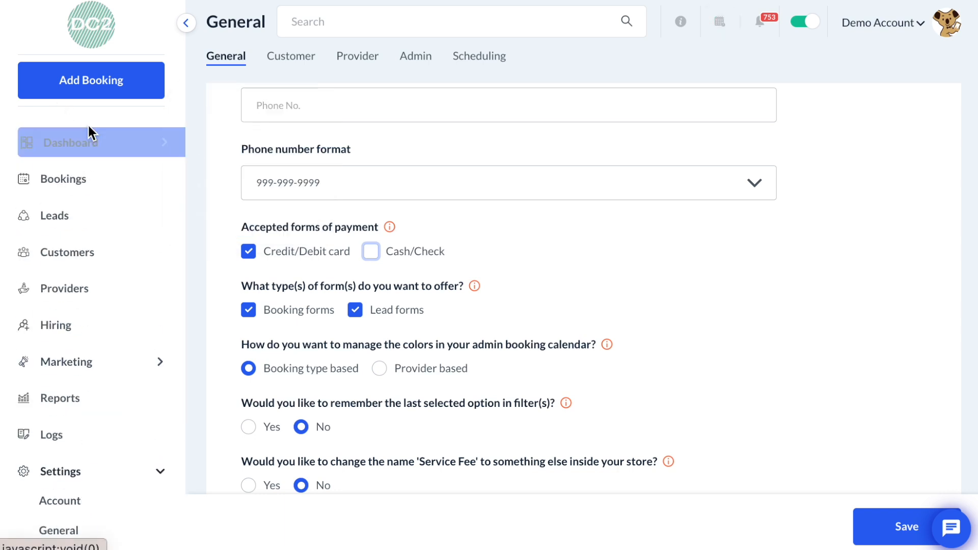
mouse_move(91, 142)
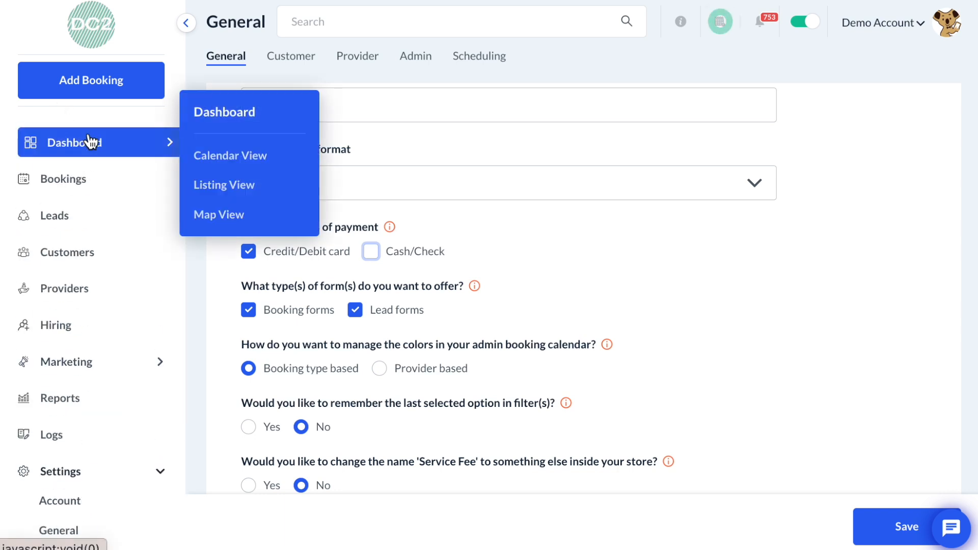
right_click(218, 156)
left_click(229, 164)
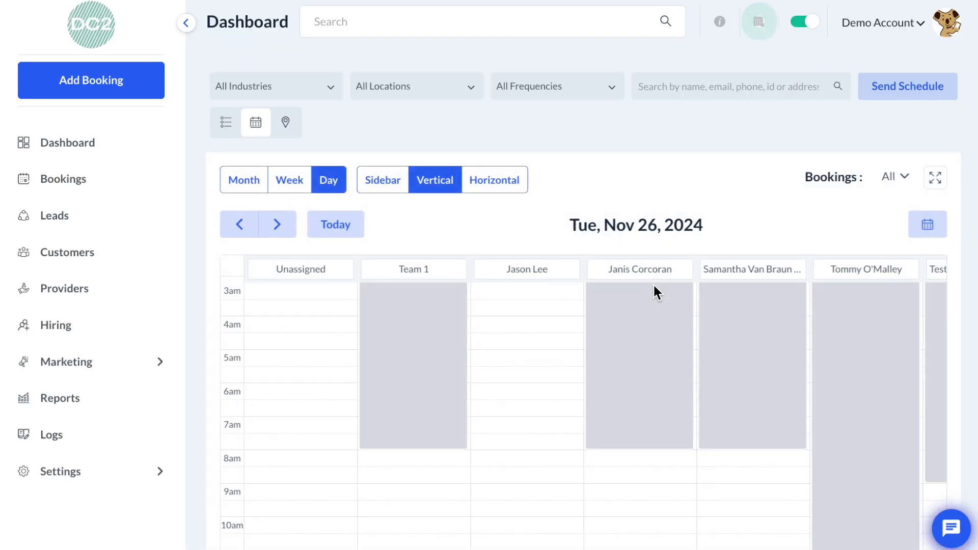
scroll(653, 282, "down", 2)
scroll(652, 283, "down", 5)
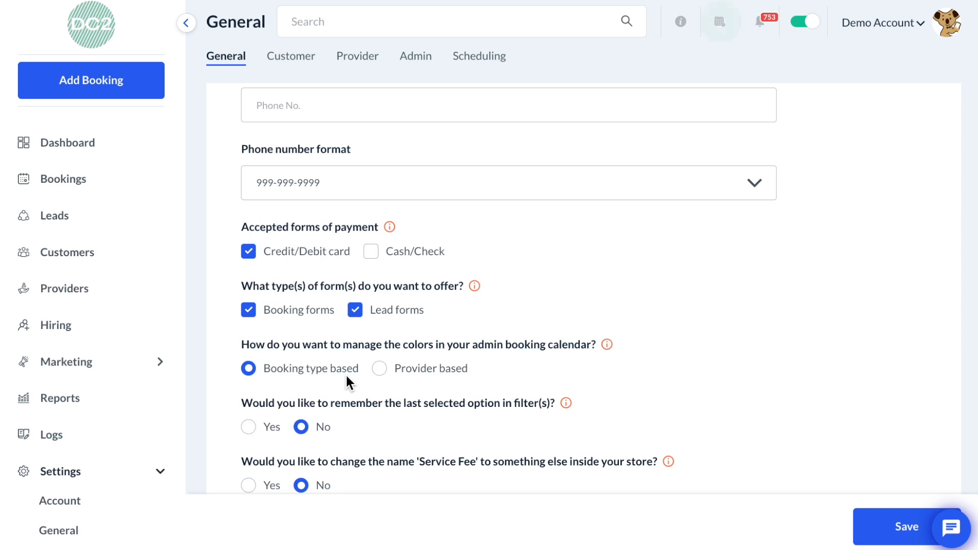
- Set the admin booking calendar colors to be Provider based
left_click(379, 370)
scroll(393, 379, "down", 1)
scroll(393, 380, "up", 1)
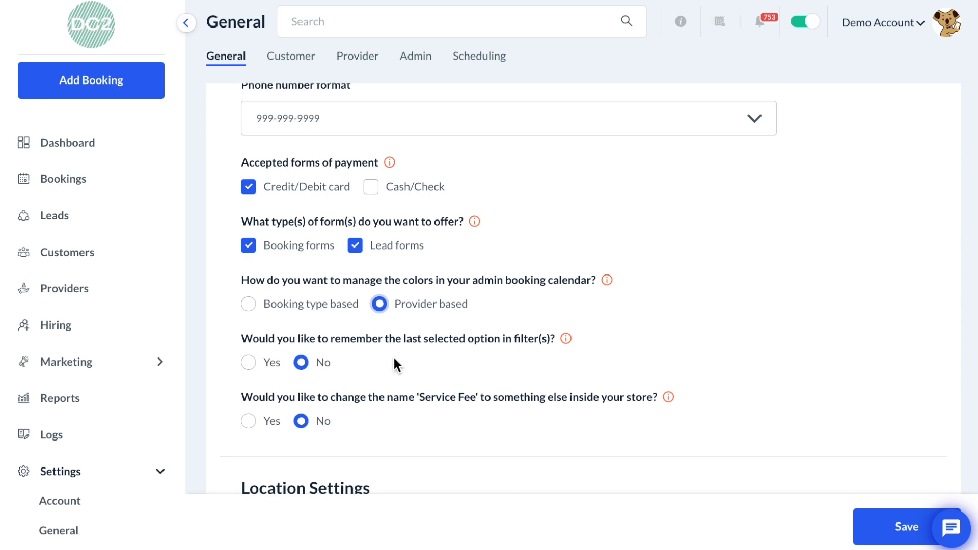
- Check the dashboard calendar tab and return to the settings tab
left_click(553, 1)
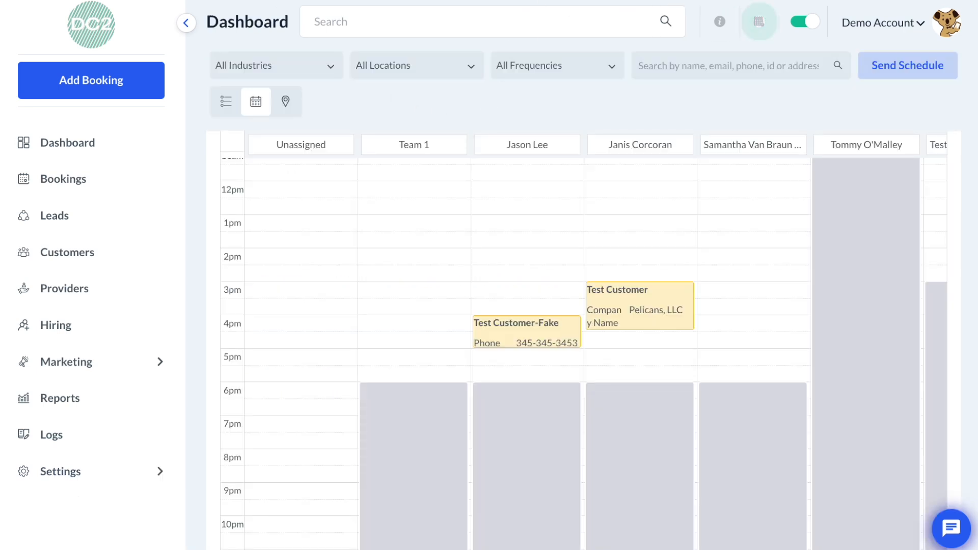
left_click(491, 2)
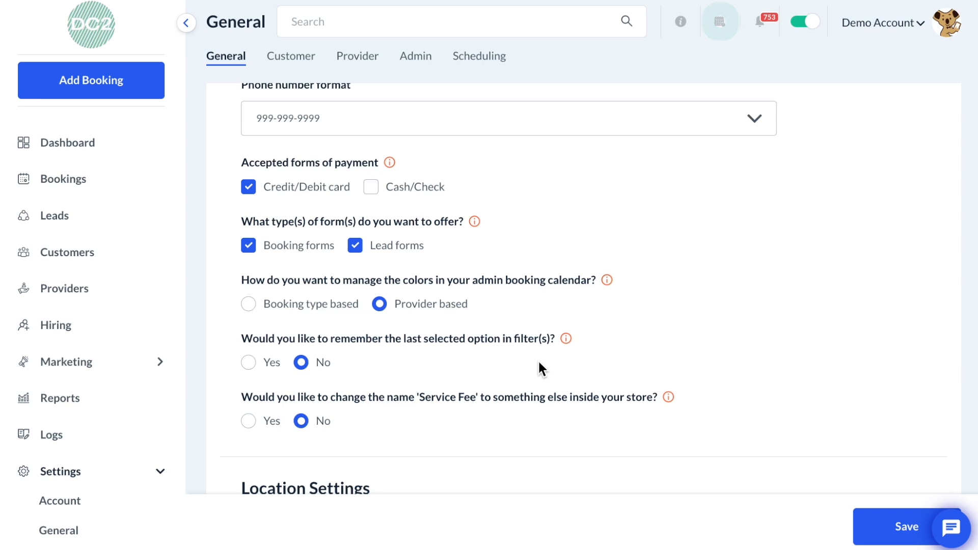
- Try Yes for remembering the last selected filter option, then set it back to No
left_click(247, 362)
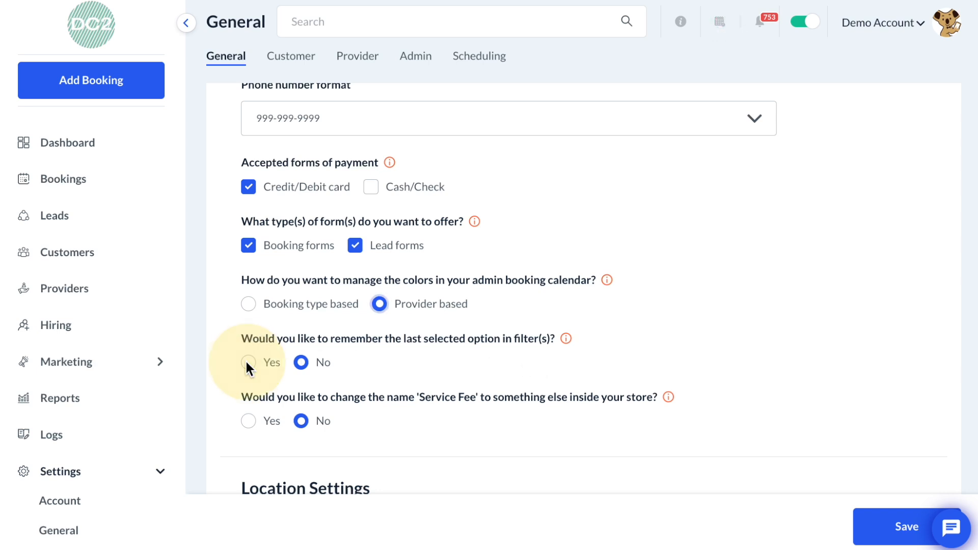
left_click(302, 363)
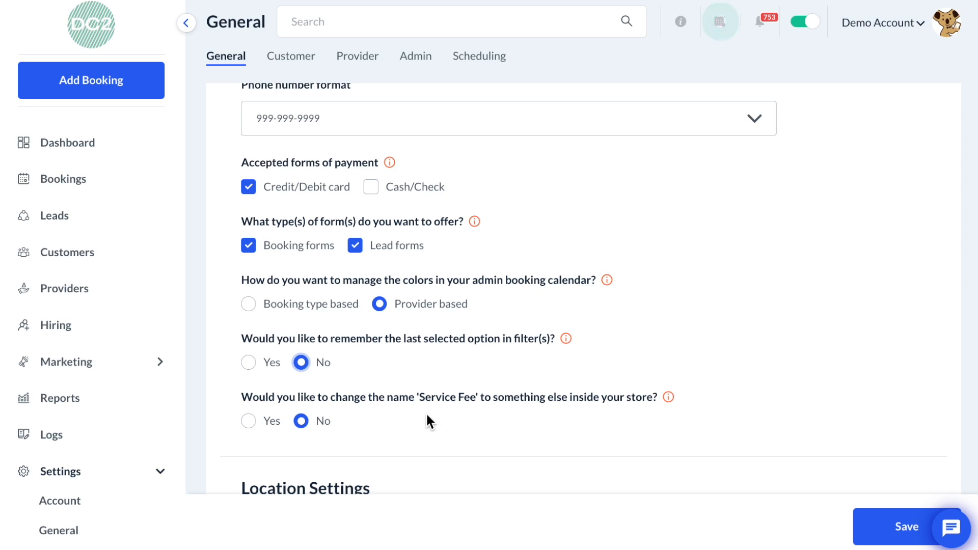
- Choose to rename 'Service Fee' inside the store and enter Location Fee as the new name
left_click(250, 430)
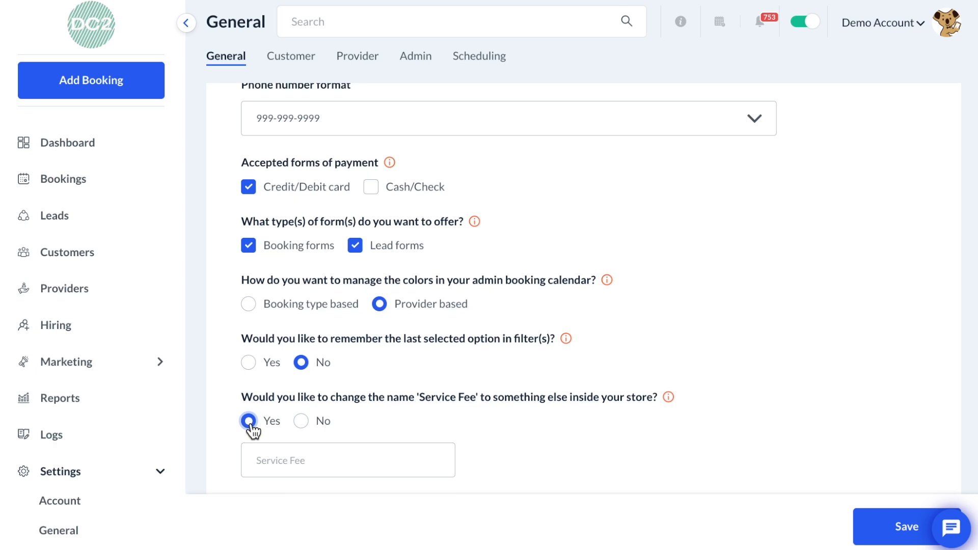
scroll(253, 430, "down", 2)
left_click(280, 357)
type("Locatio")
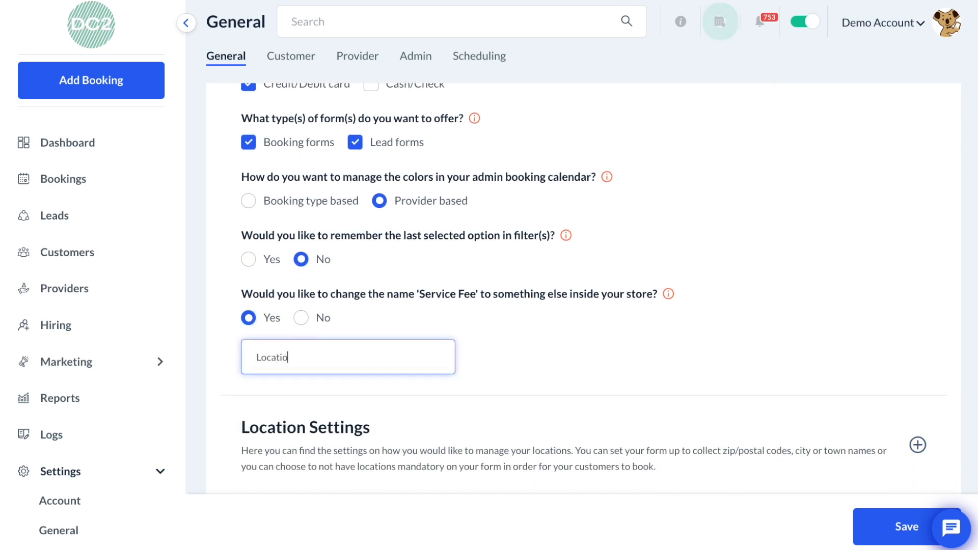
type("n Fee")
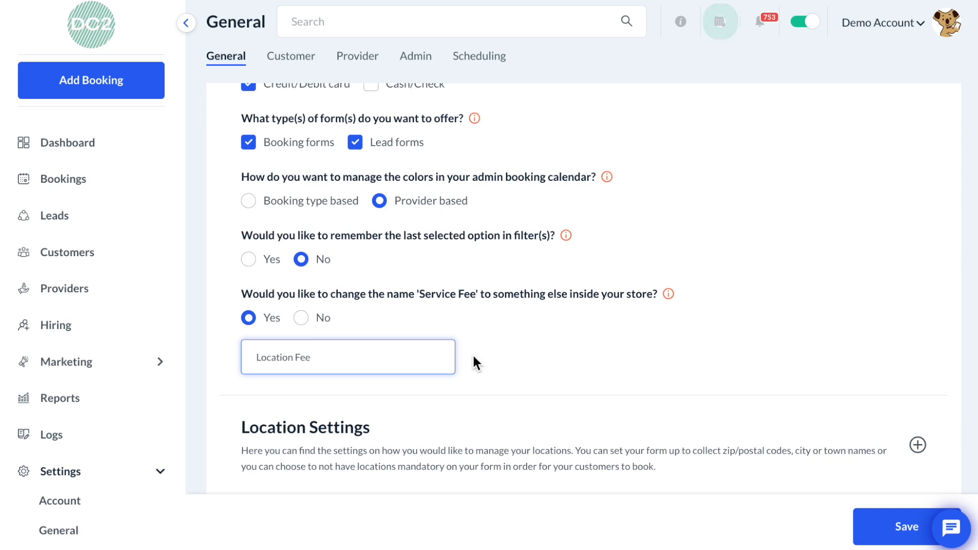
left_click(567, 368)
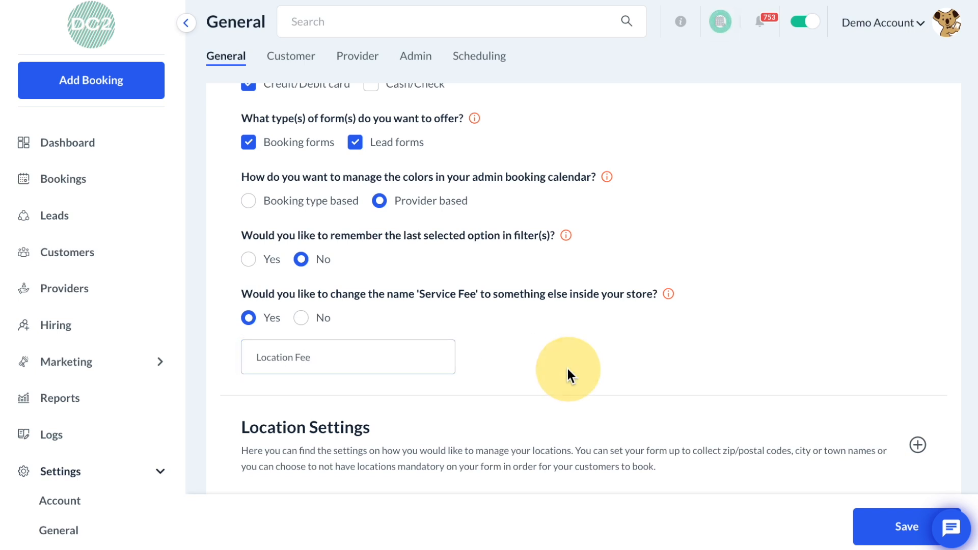
- Expand the Location Settings section to view its options
scroll(567, 370, "down", 3)
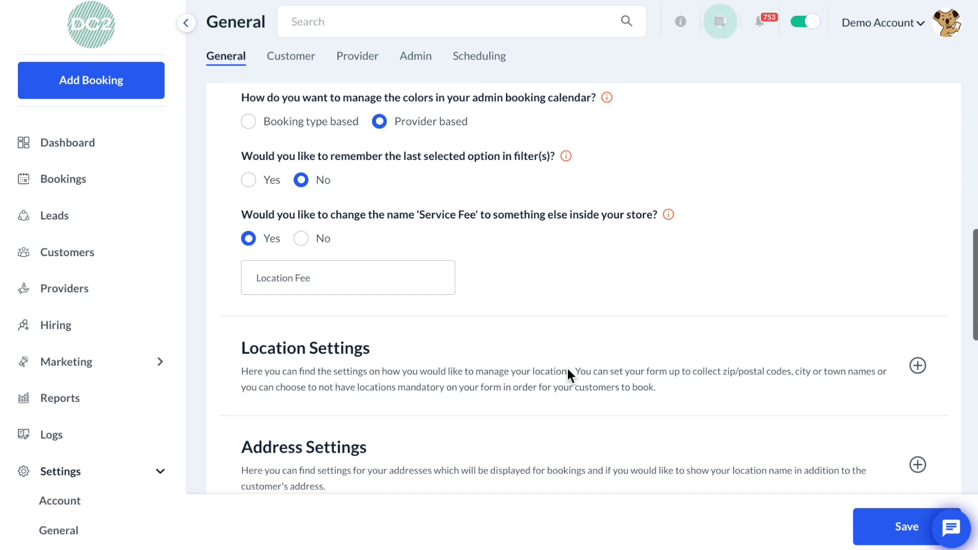
left_click(570, 373)
scroll(573, 376, "down", 4)
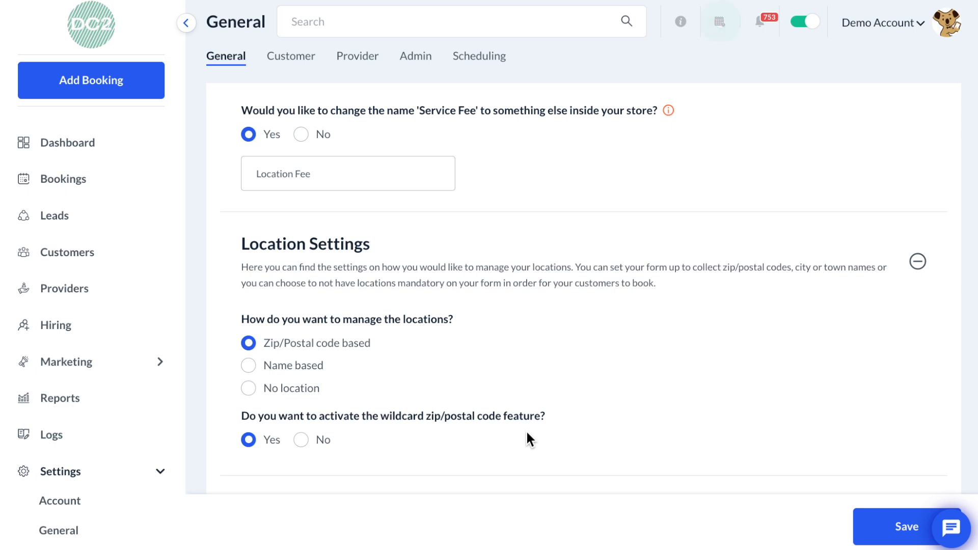
scroll(526, 432, "down", 3)
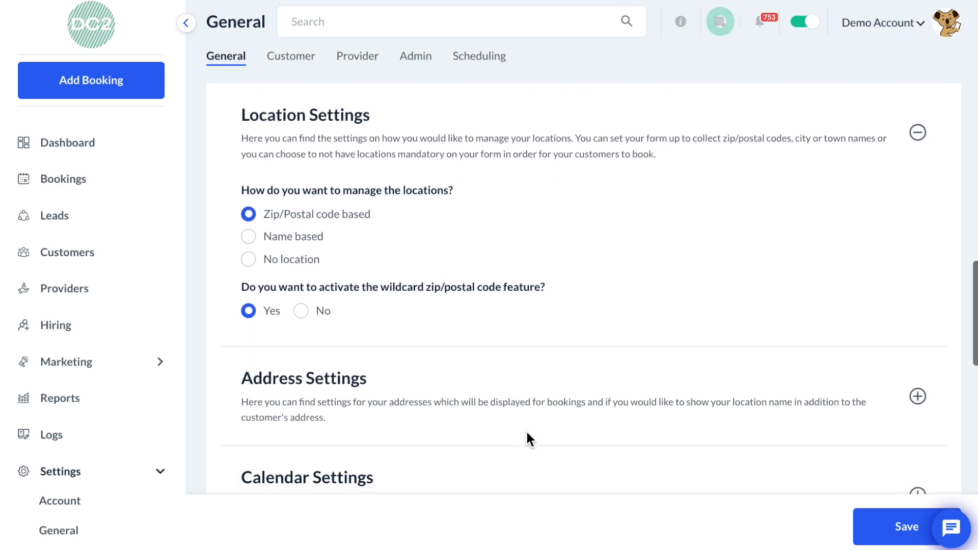
- Expand the Address Settings and Calendar Settings sections to view their options
left_click(536, 406)
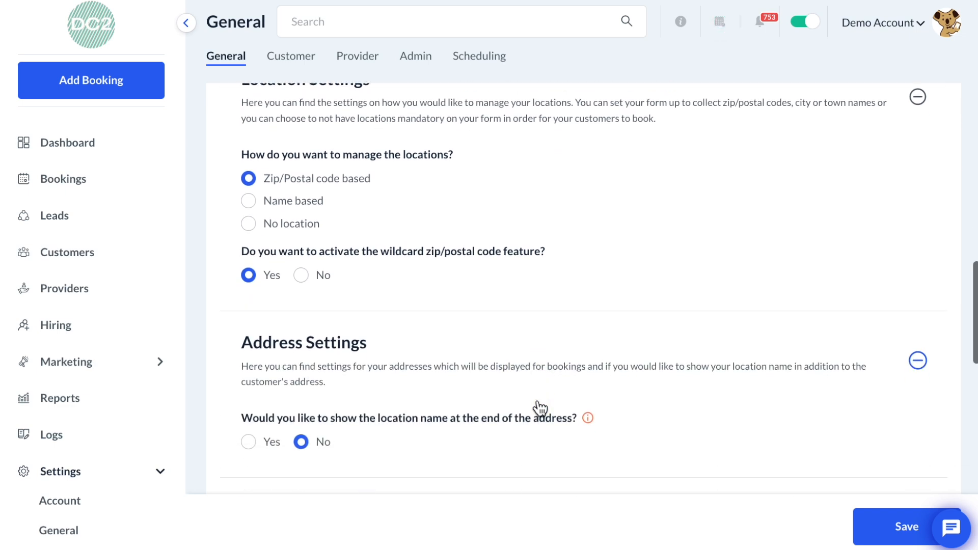
scroll(539, 408, "down", 2)
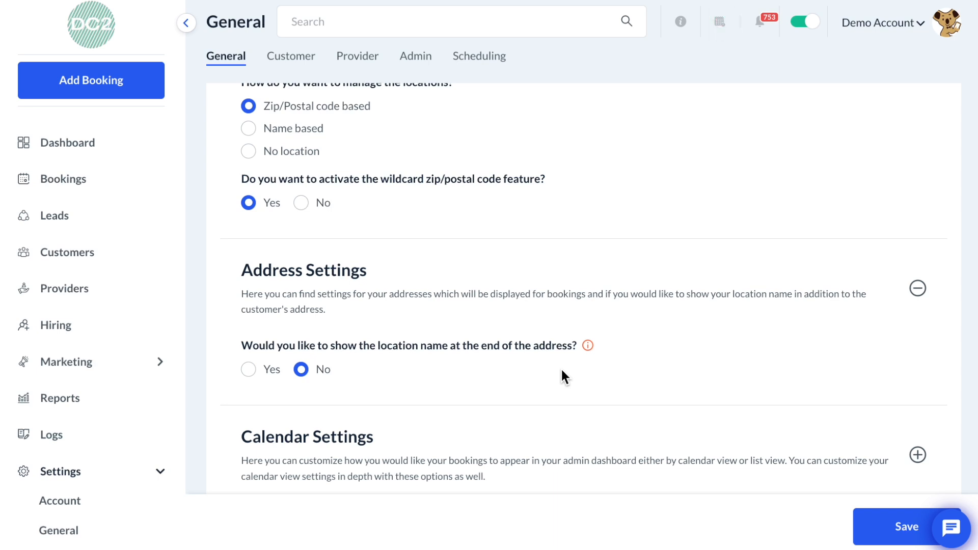
scroll(562, 370, "down", 2)
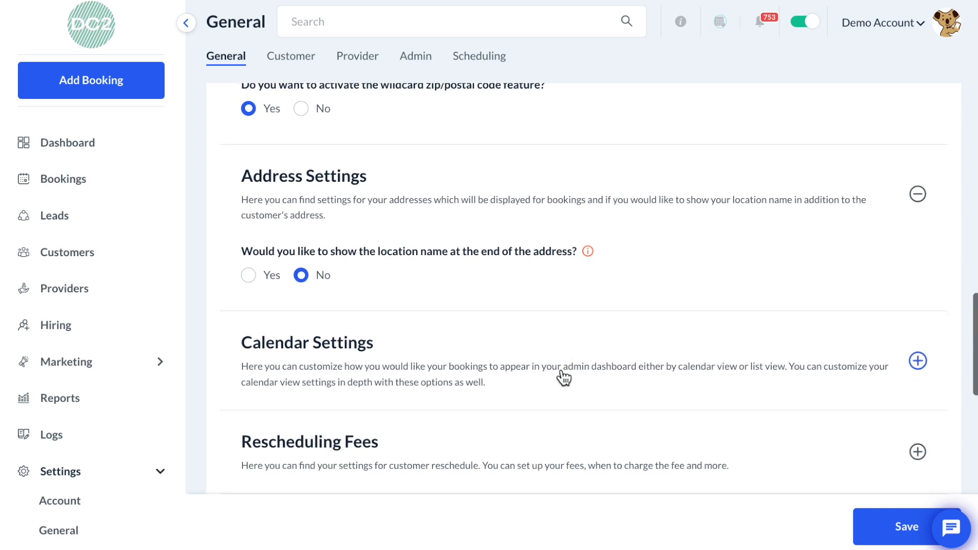
left_click(562, 377)
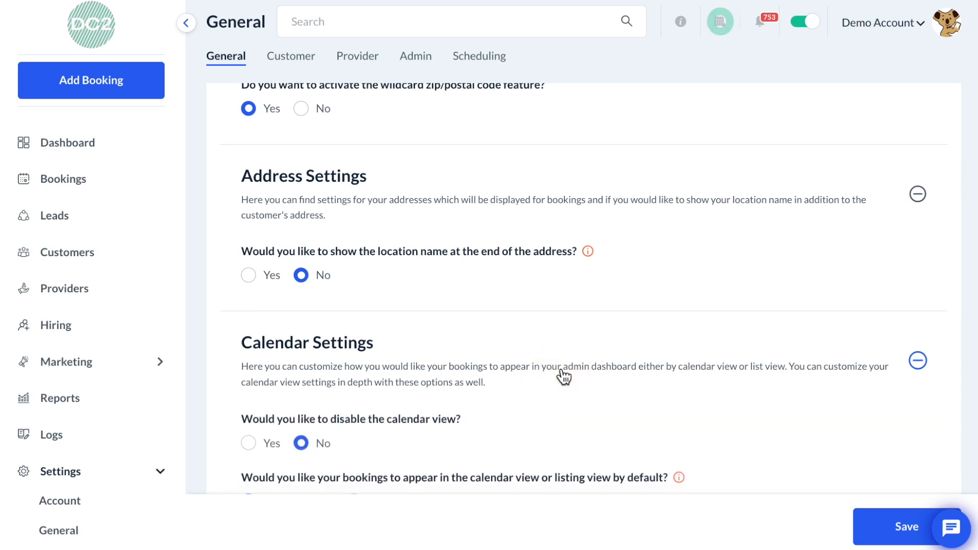
- Open the dashboard's Calendar View and browse the day schedule of providers and bookings
scroll(563, 377, "down", 3)
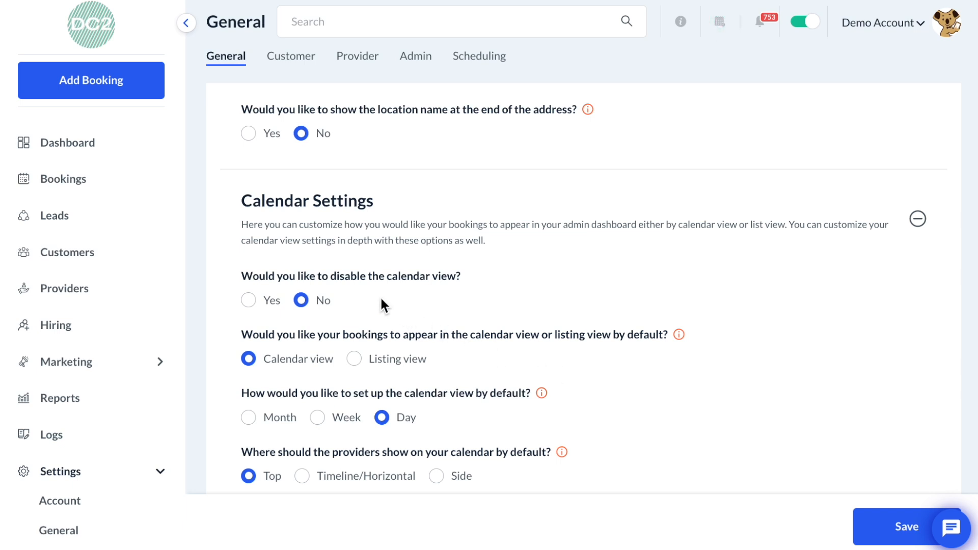
mouse_move(135, 155)
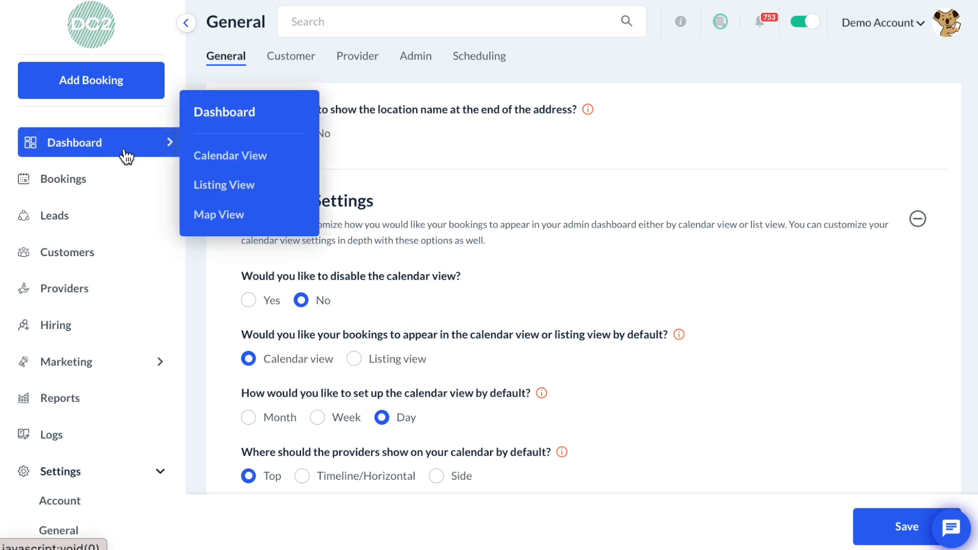
left_click(210, 155)
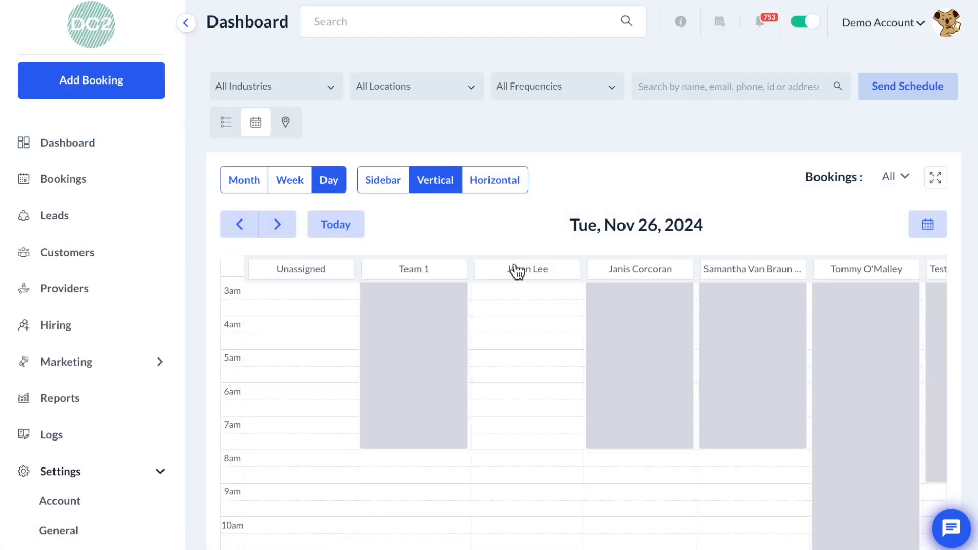
scroll(516, 270, "down", 3)
scroll(514, 262, "down", 4)
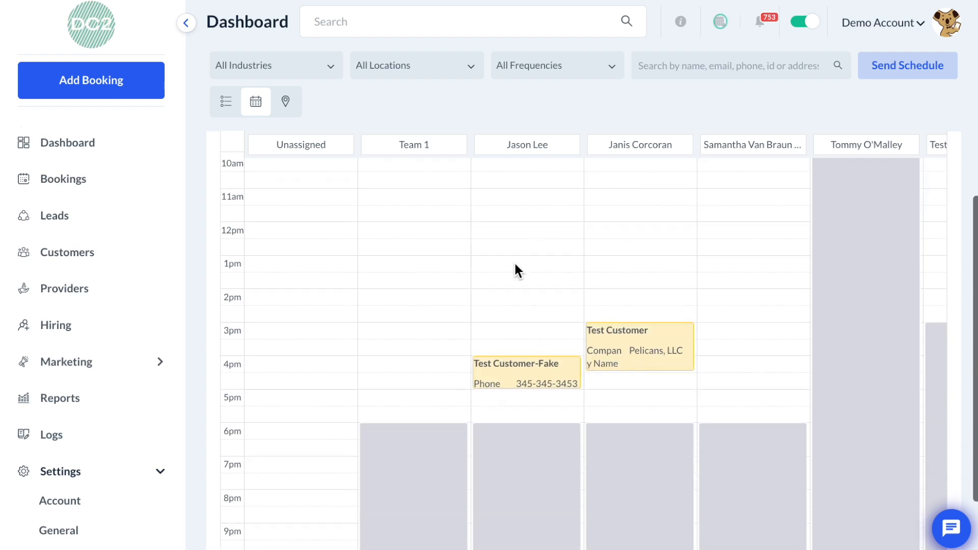
scroll(373, 220, "up", 5)
scroll(376, 226, "up", 3)
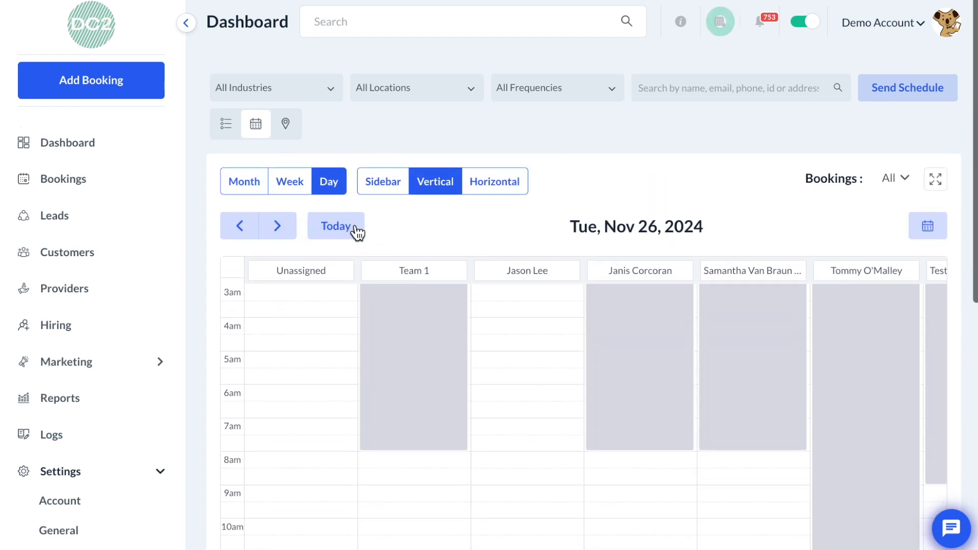
- Switch the dashboard calendar to the Week view
left_click(291, 186)
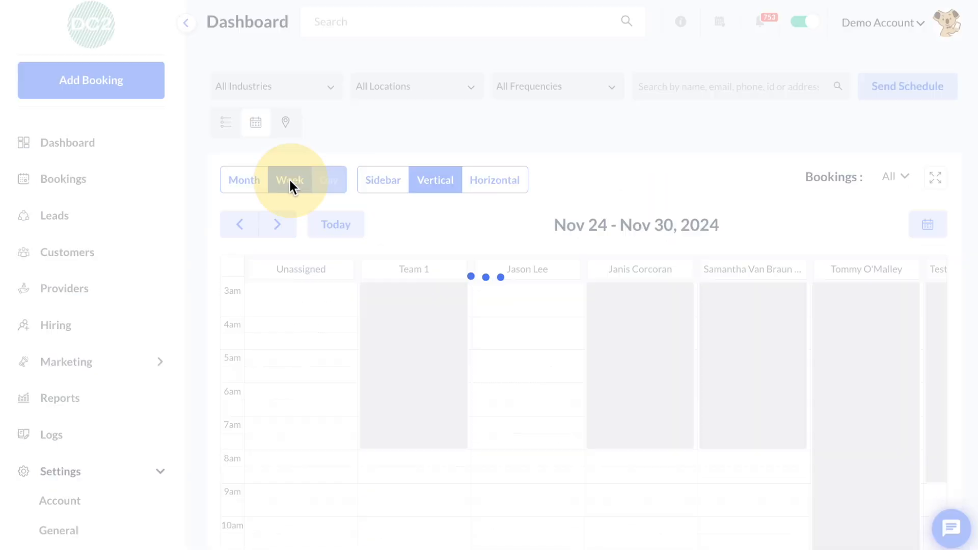
scroll(292, 189, "down", 2)
scroll(290, 188, "up", 2)
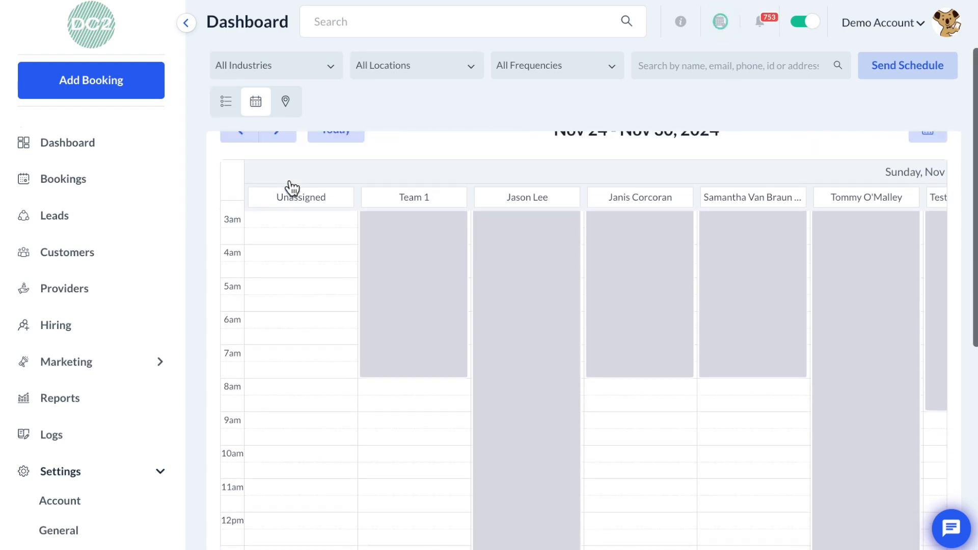
- Switch the calendar to the Month view, then open November 26 in the day view
left_click(254, 186)
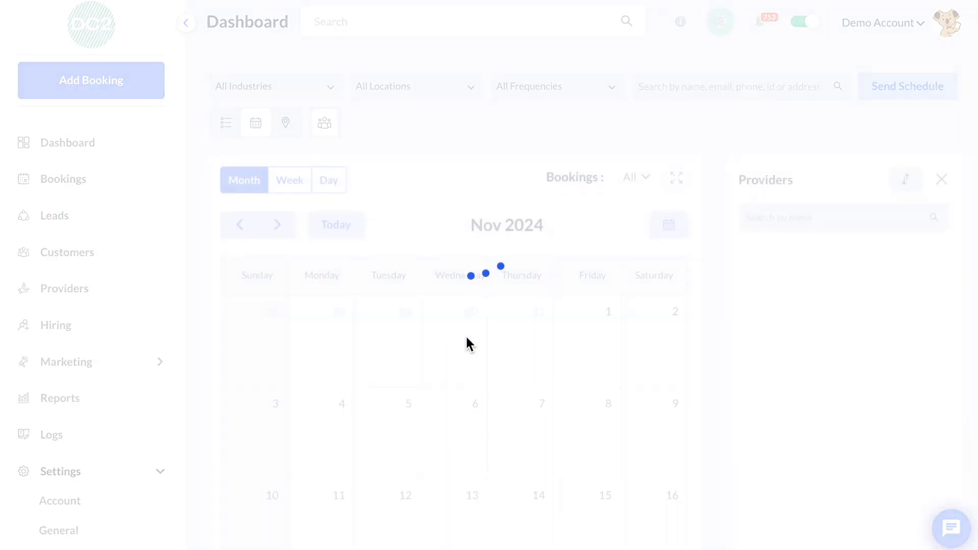
scroll(467, 343, "down", 5)
scroll(469, 345, "down", 3)
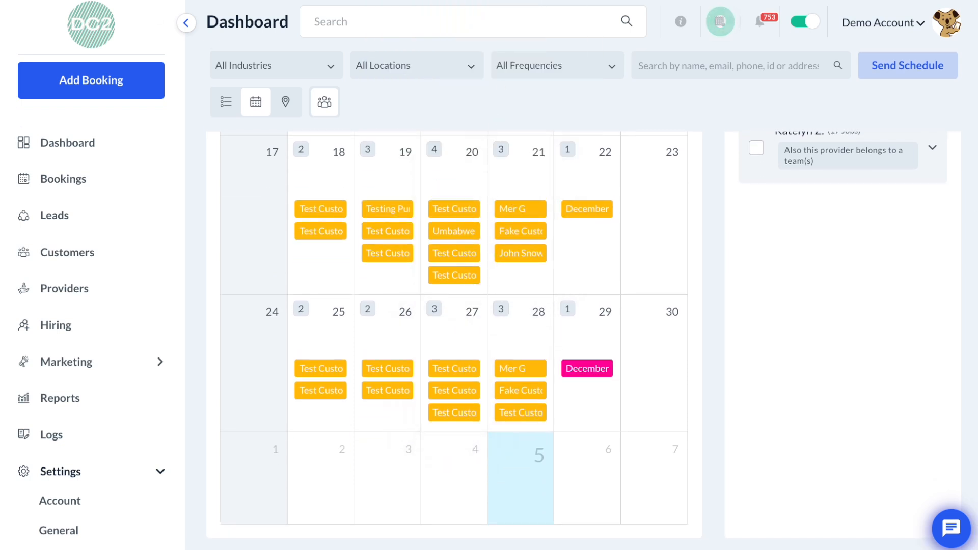
left_click(365, 371)
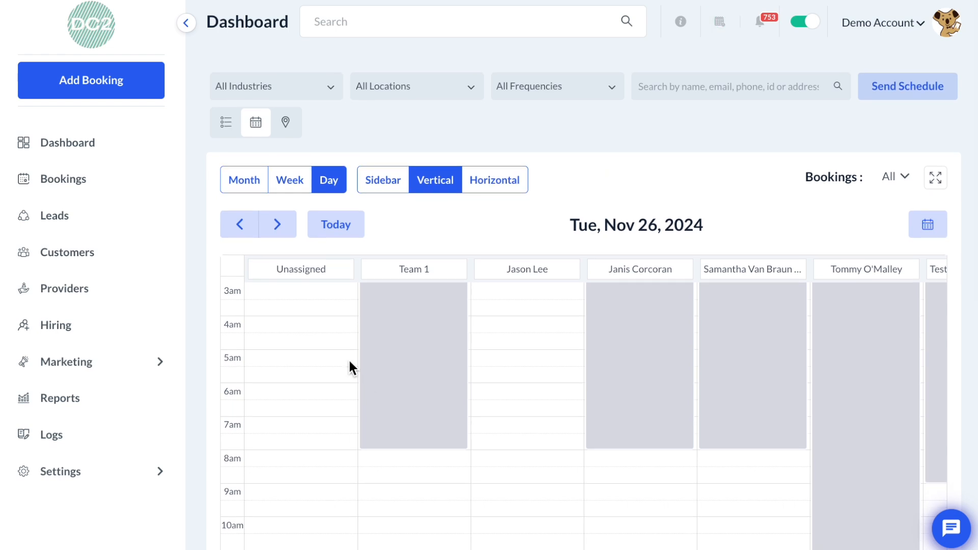
- Switch the dashboard to the listing view and browse the upcoming bookings
left_click(223, 124)
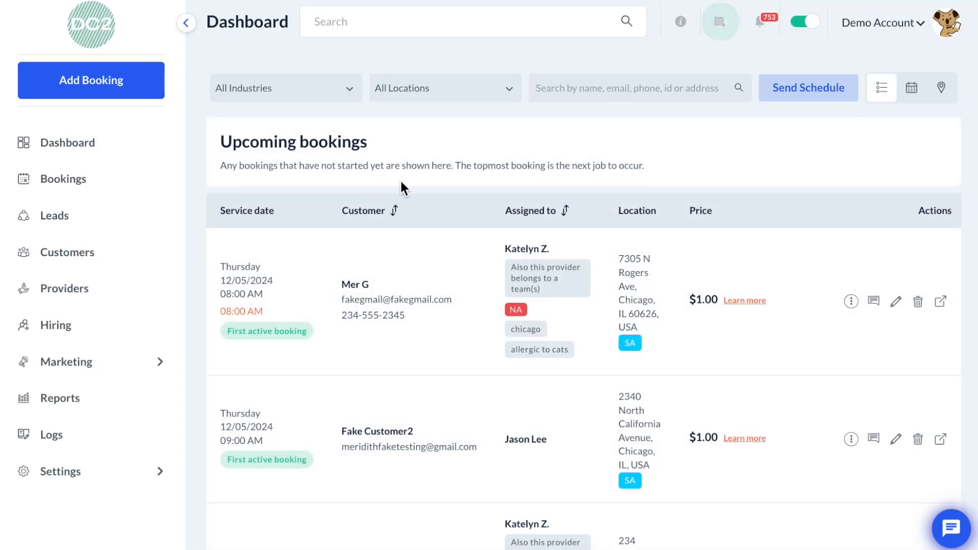
scroll(456, 318, "down", 1)
scroll(458, 319, "down", 1)
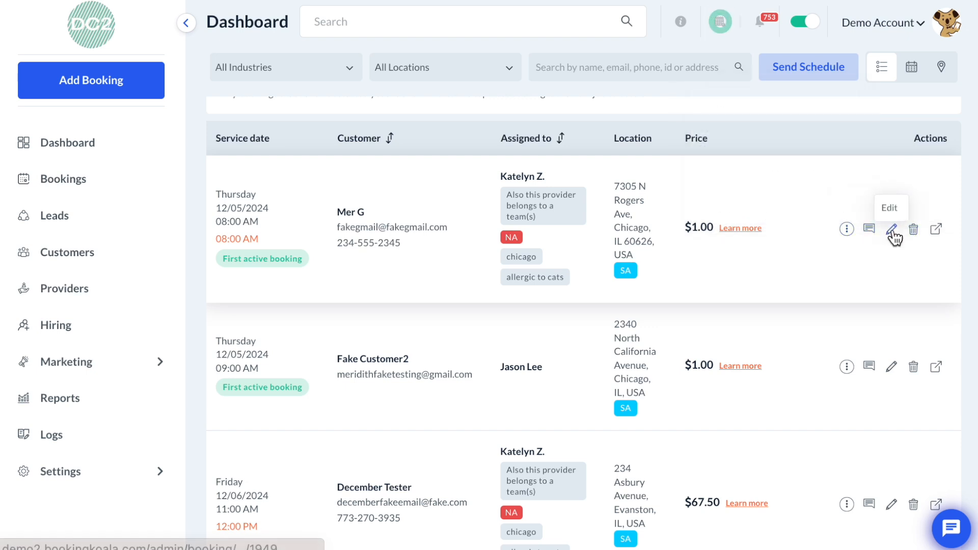
mouse_move(847, 233)
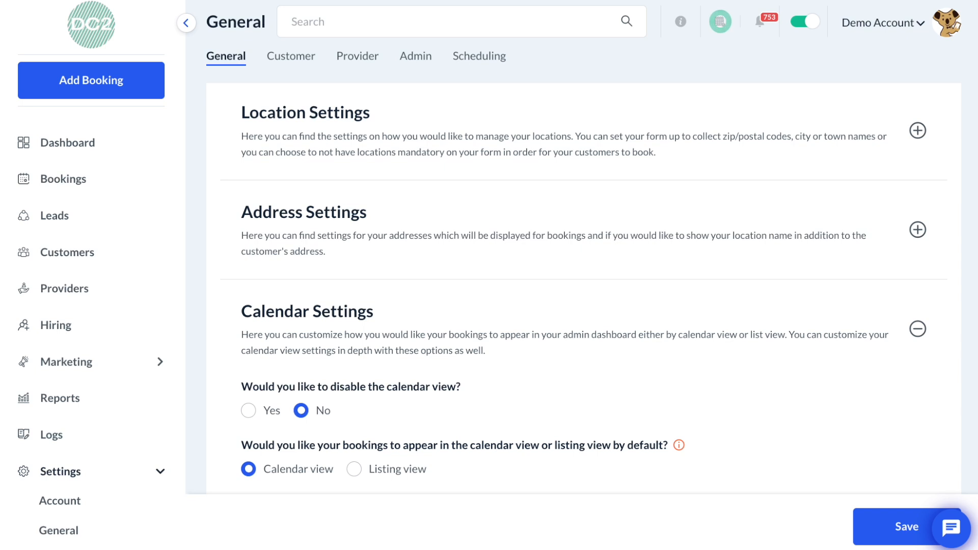
- In Calendar Settings, set hiding the provider's non-working hours (grey area) to Yes
scroll(475, 397, "down", 2)
scroll(475, 398, "down", 1)
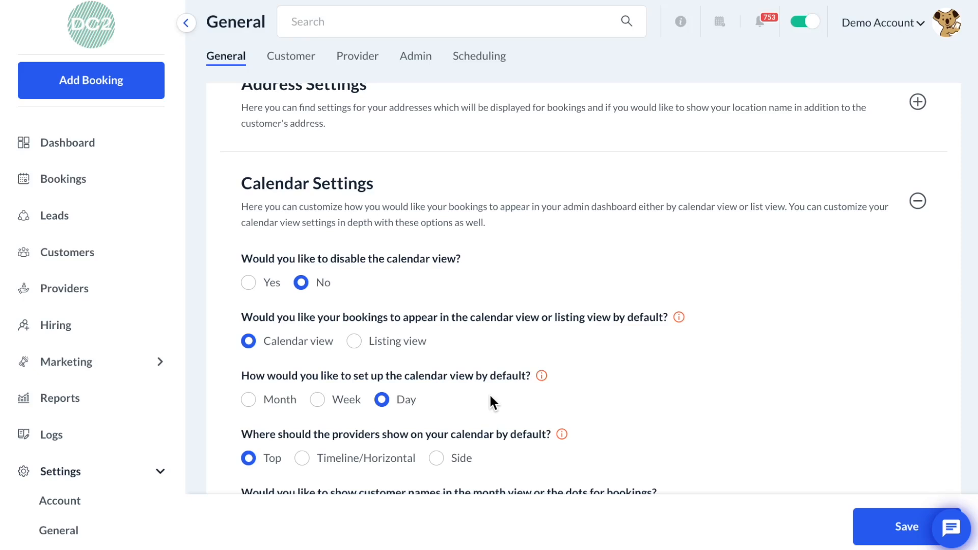
scroll(486, 398, "down", 1)
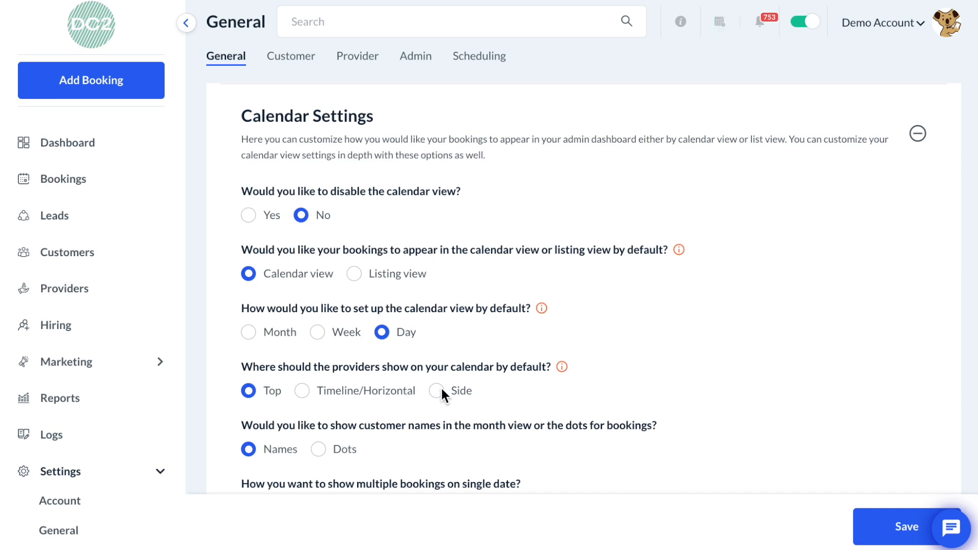
scroll(442, 393, "down", 1)
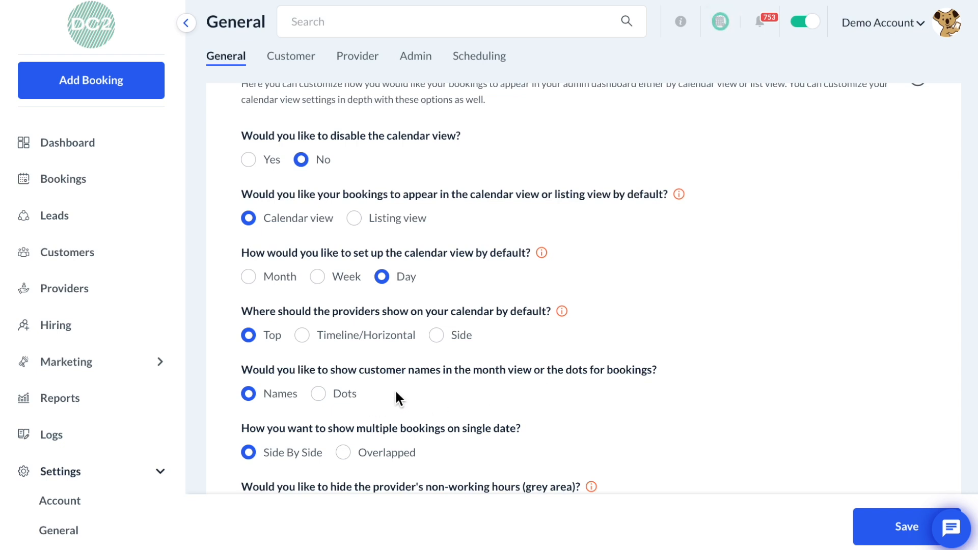
scroll(395, 391, "down", 1)
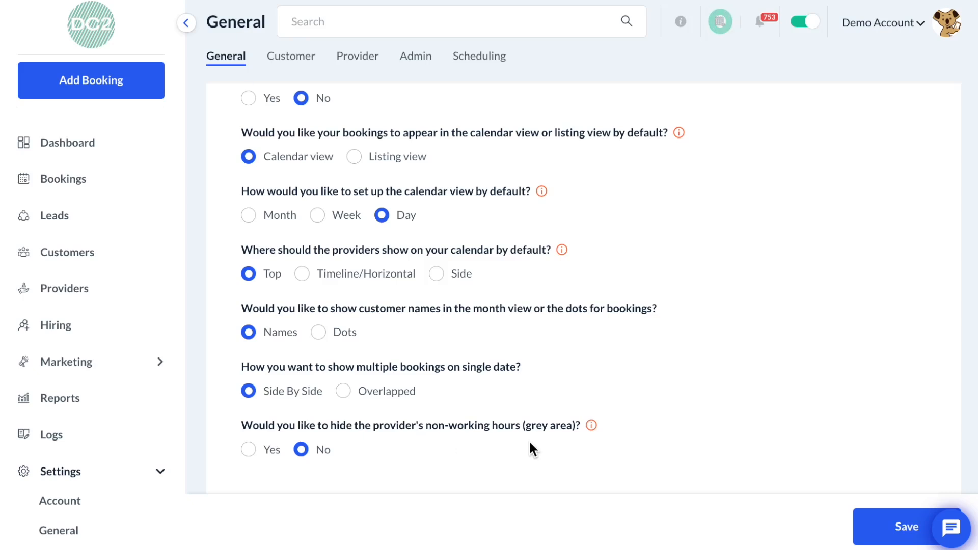
left_click(719, 21)
left_click(248, 450)
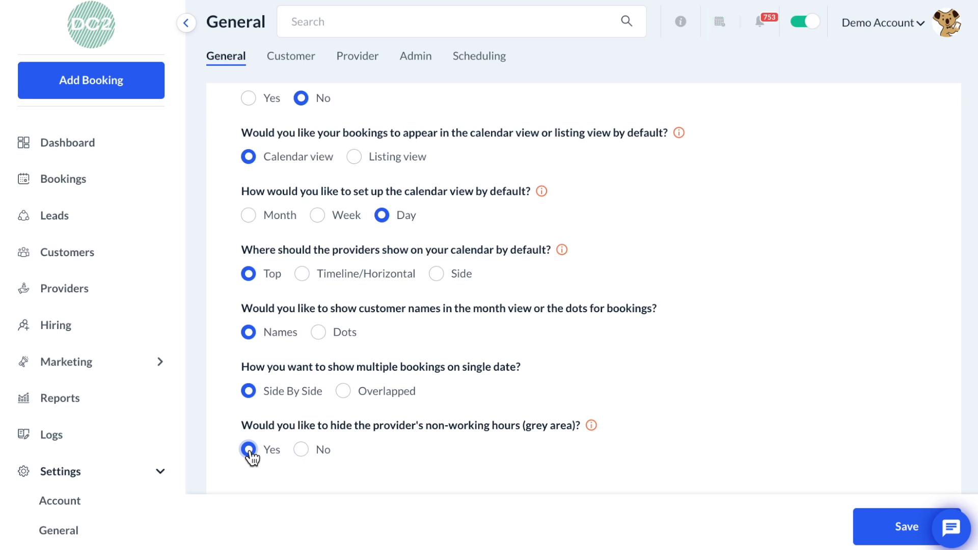
- Expand the Rescheduling Fees section and toggle the rescheduling fee charge to No, then back to Yes
scroll(250, 450, "down", 1)
scroll(251, 457, "down", 1)
scroll(251, 457, "down", 2)
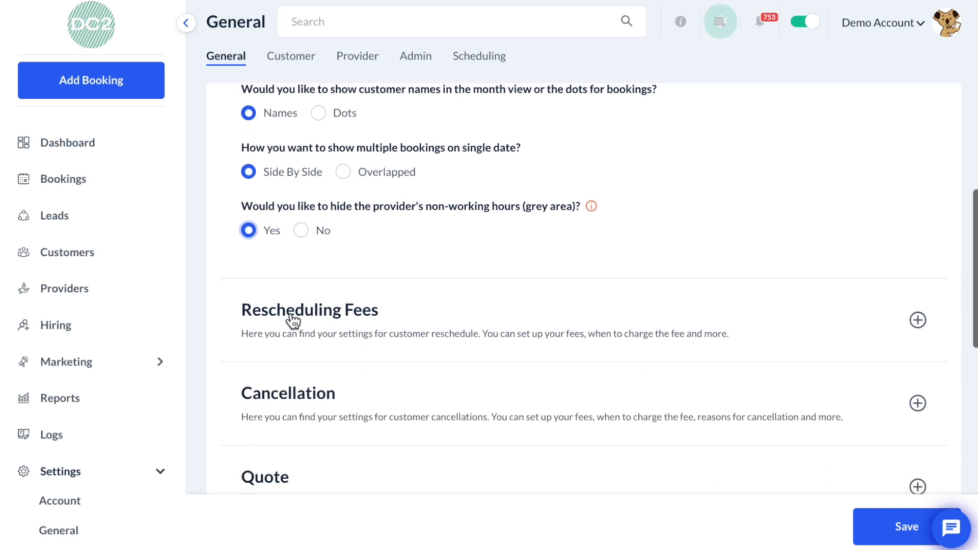
left_click(304, 319)
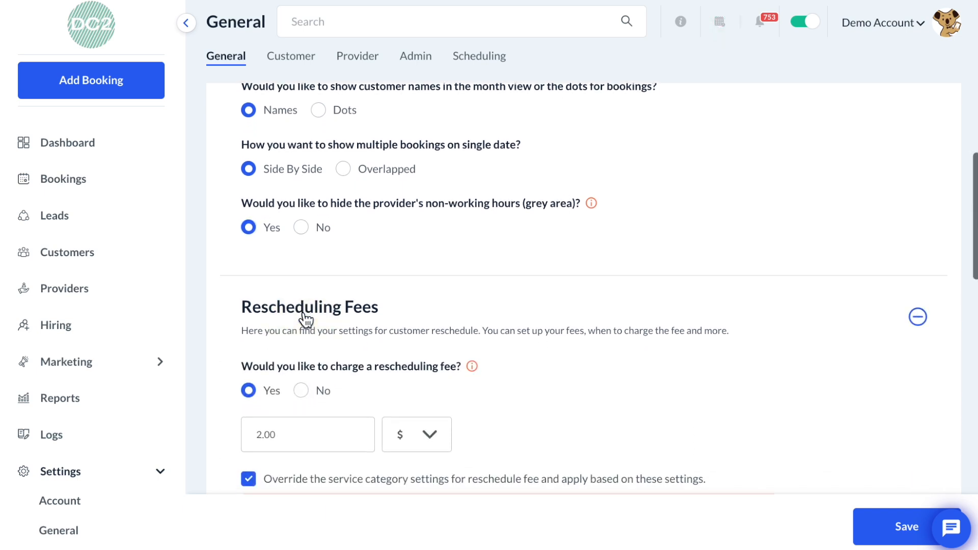
scroll(305, 319, "down", 2)
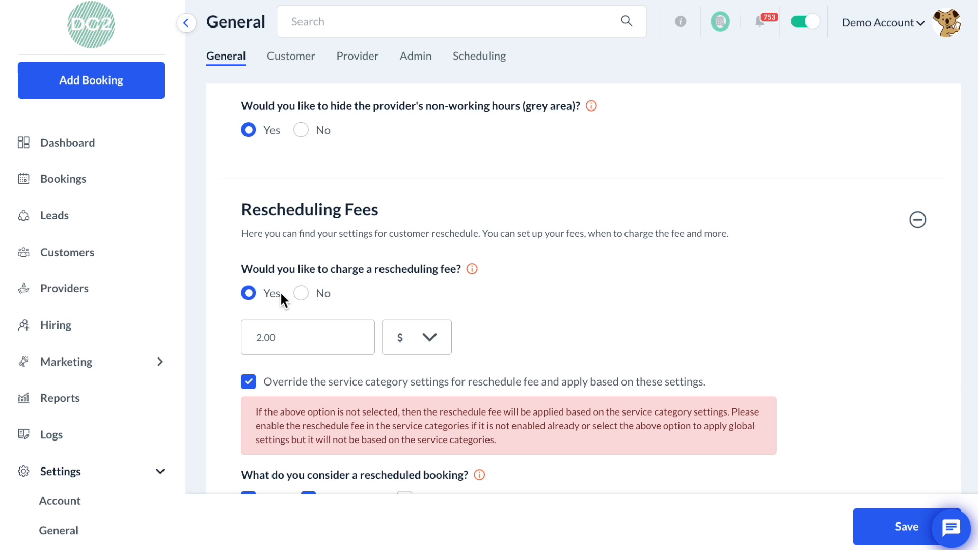
left_click(301, 293)
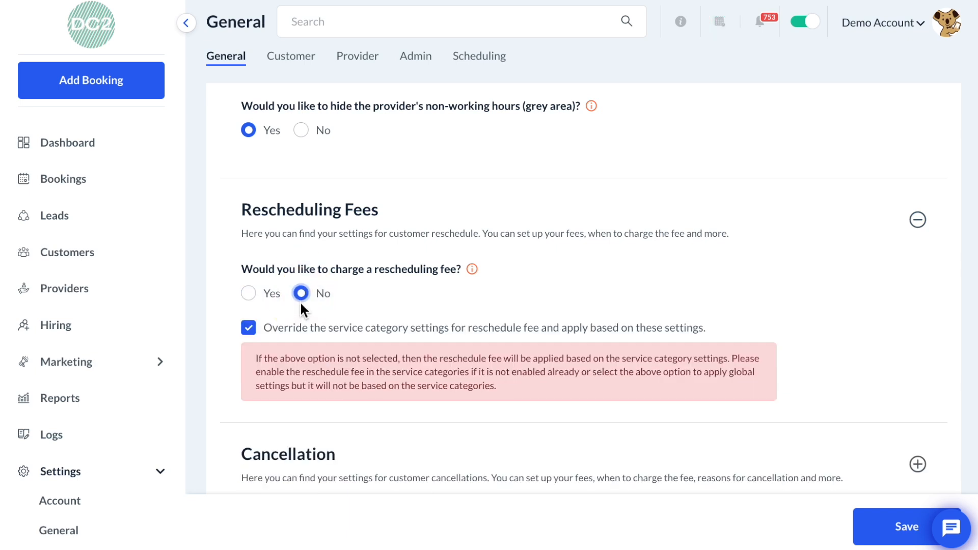
left_click(248, 294)
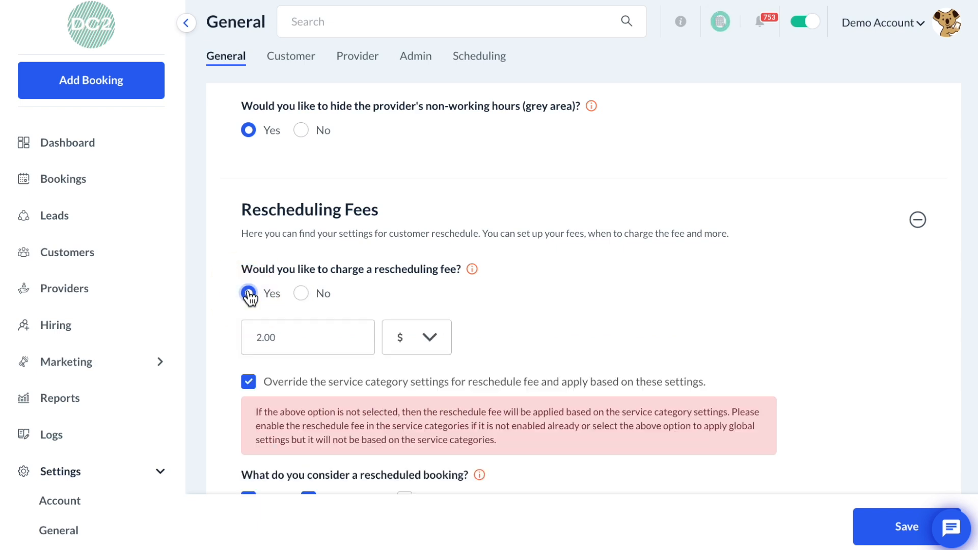
- Open the rescheduling fee's unit options and review the remaining rescheduling settings
scroll(249, 296, "down", 1)
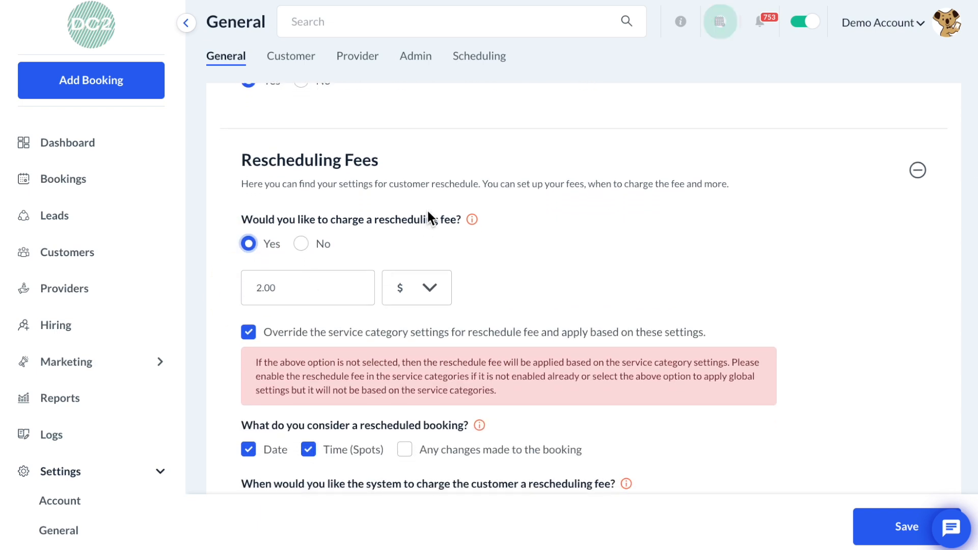
left_click(416, 292)
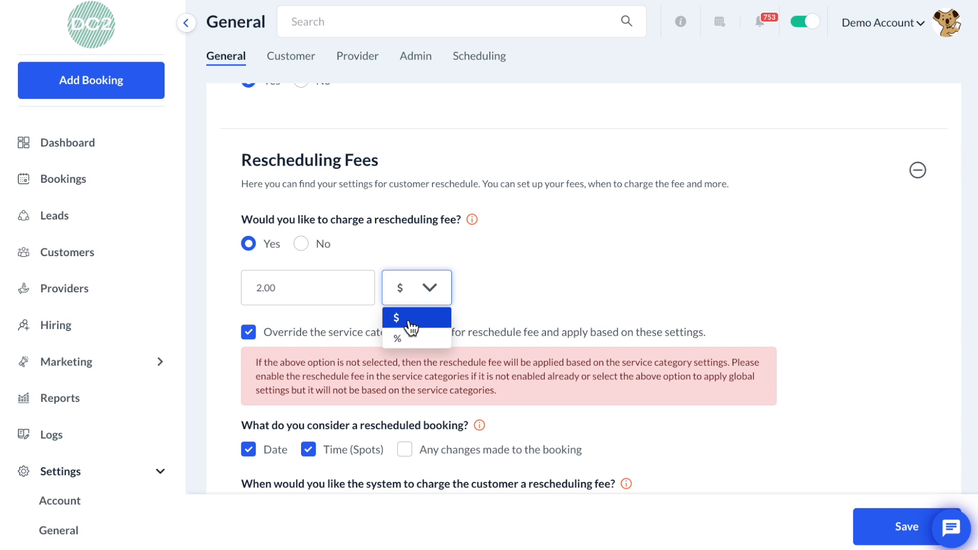
left_click(532, 280)
scroll(530, 273, "down", 1)
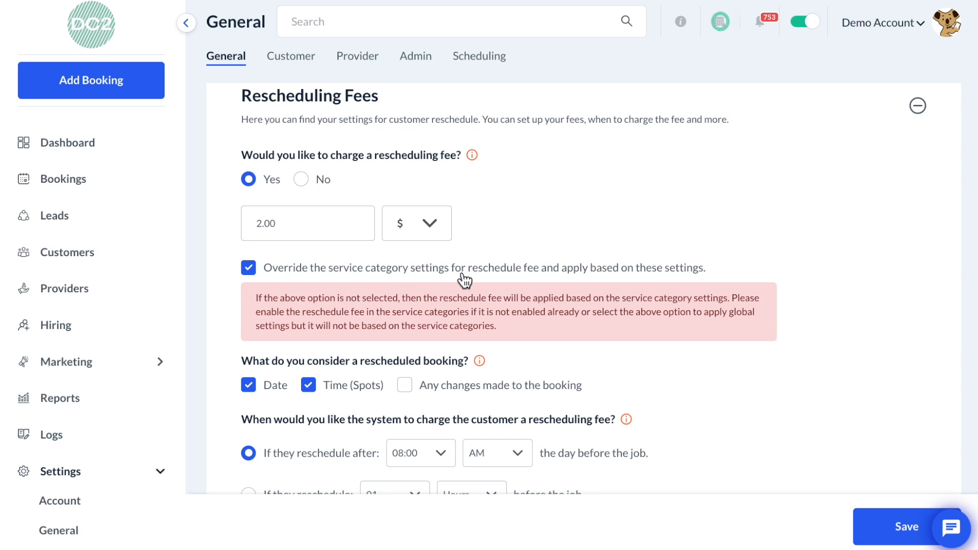
scroll(464, 279, "down", 3)
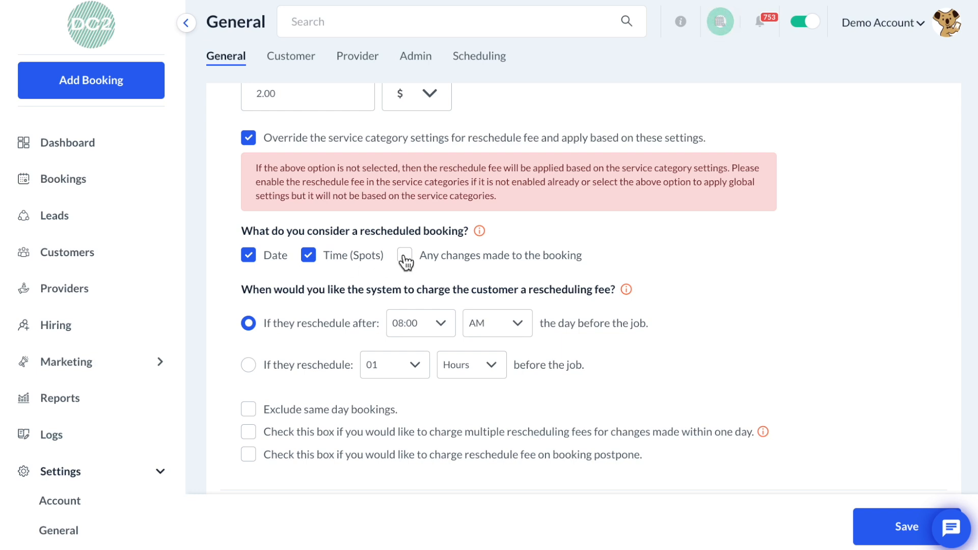
scroll(406, 263, "down", 2)
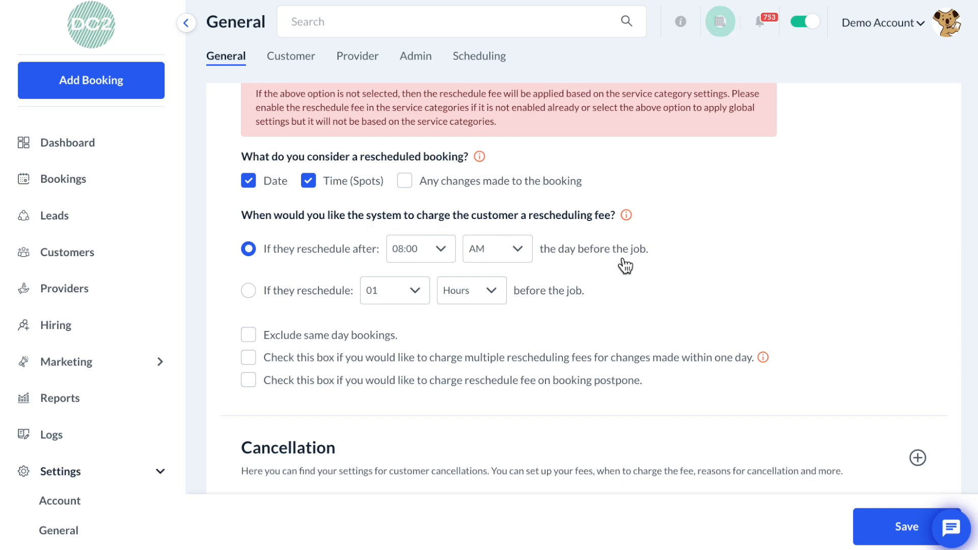
- Set the rescheduling fee to apply when customers reschedule within 01 Hours before the job
left_click(432, 249)
left_click(475, 250)
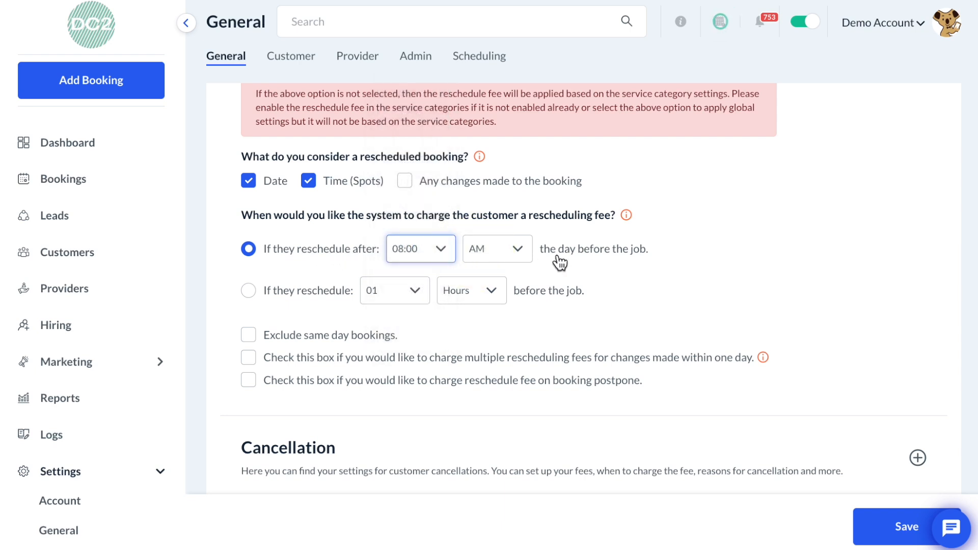
left_click(295, 292)
left_click(392, 292)
left_click(393, 295)
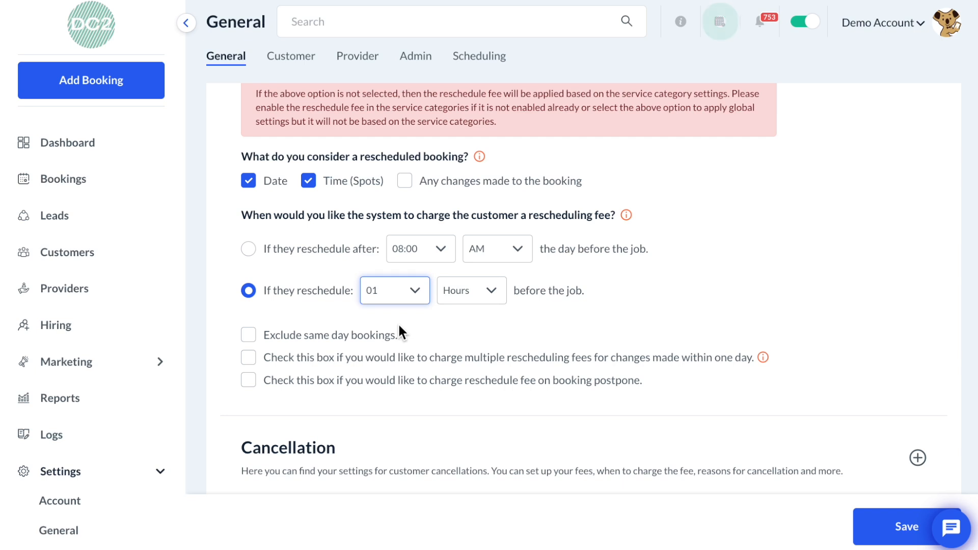
- Expand the Cancellation section and set charging a cancellation fee to No
scroll(398, 328, "down", 2)
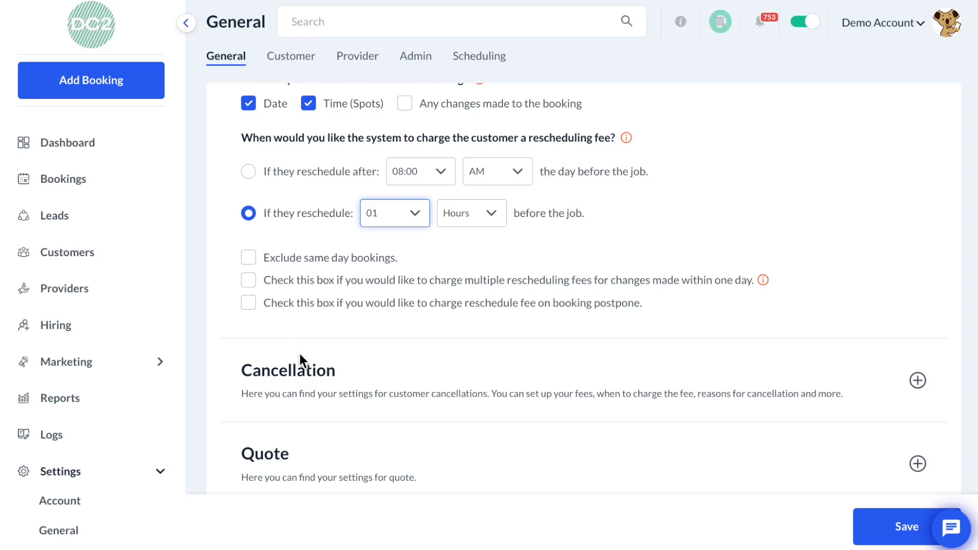
left_click(304, 380)
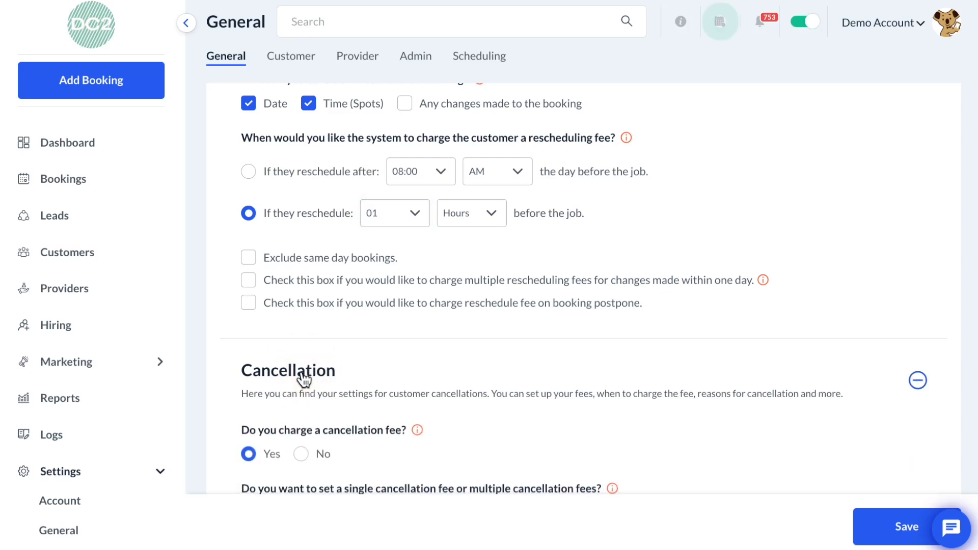
scroll(301, 376, "down", 2)
scroll(301, 377, "down", 4)
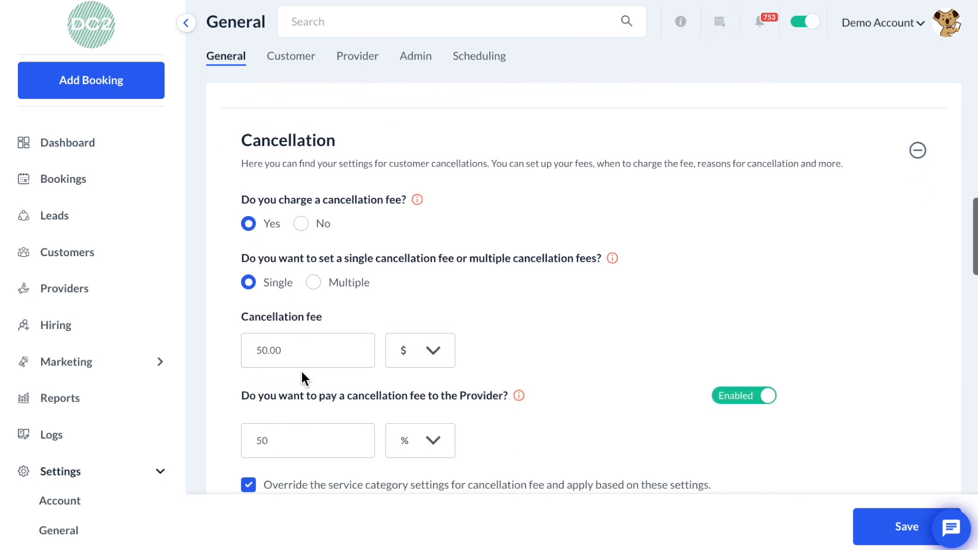
scroll(301, 371, "up", 1)
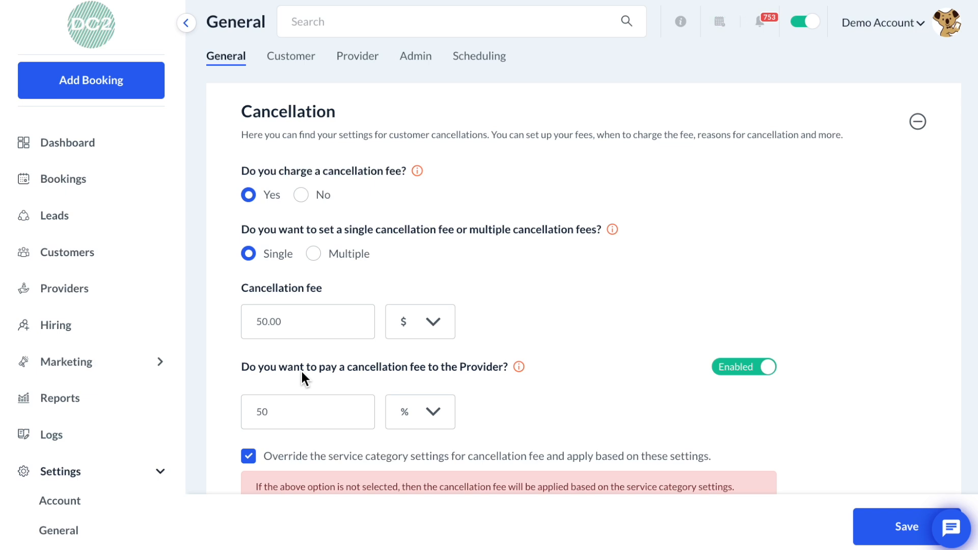
left_click(301, 195)
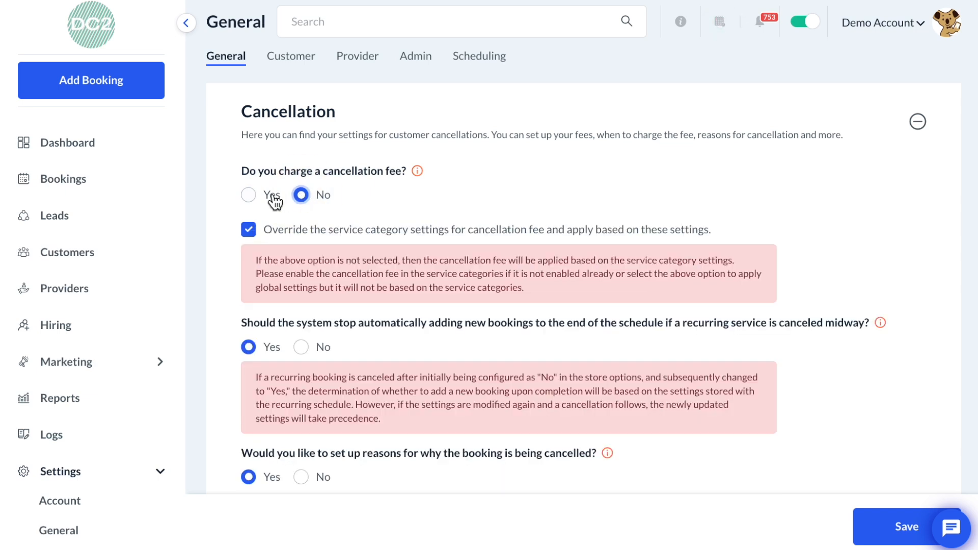
- Turn on charging a cancellation fee, choose multiple cancellation fees, and start adding a new fee
left_click(252, 195)
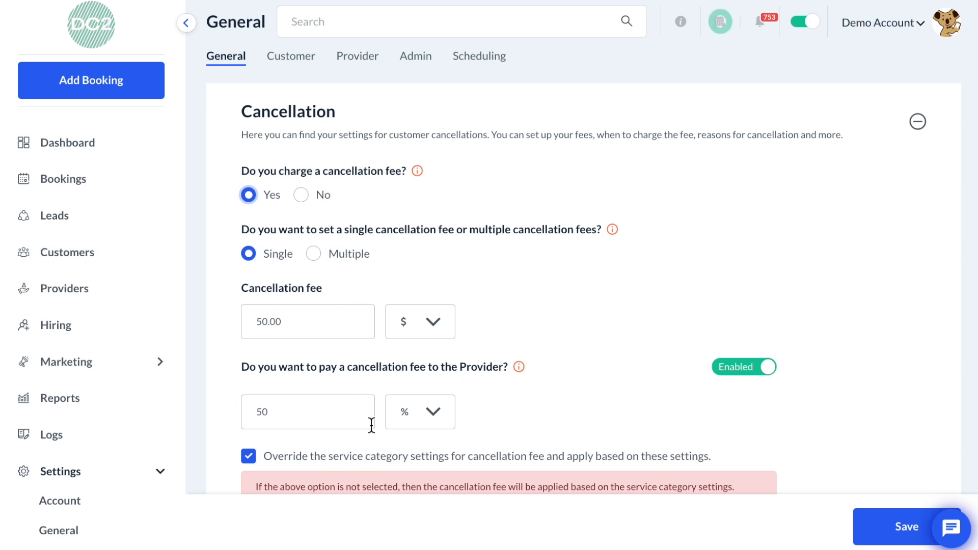
left_click(355, 260)
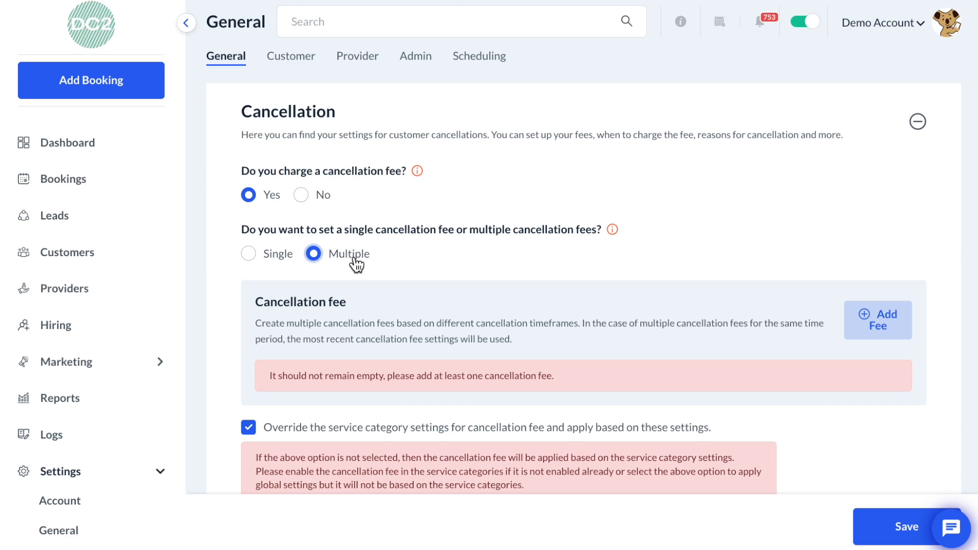
left_click(888, 330)
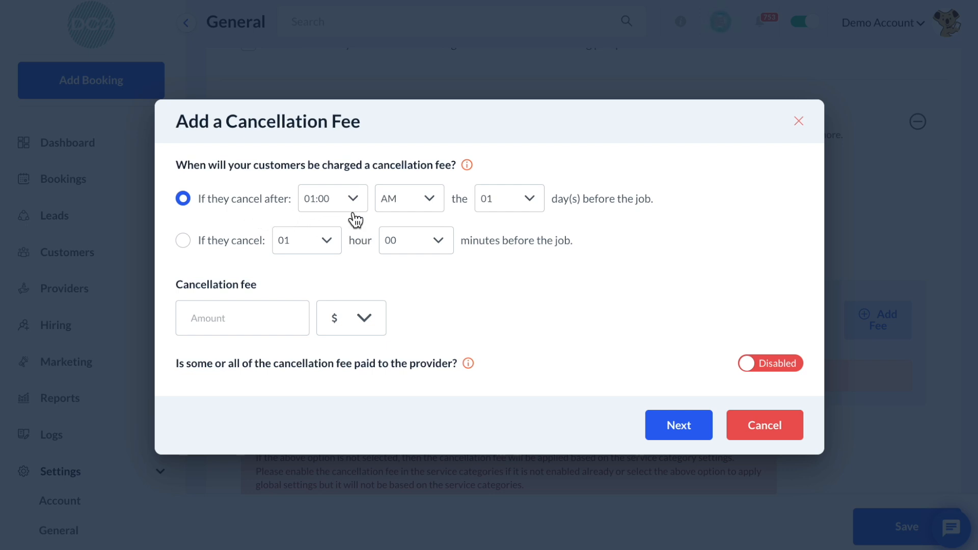
- Set the new fee to apply when customers cancel 01 hour 00 minutes before the job, charged as a percentage
left_click(348, 200)
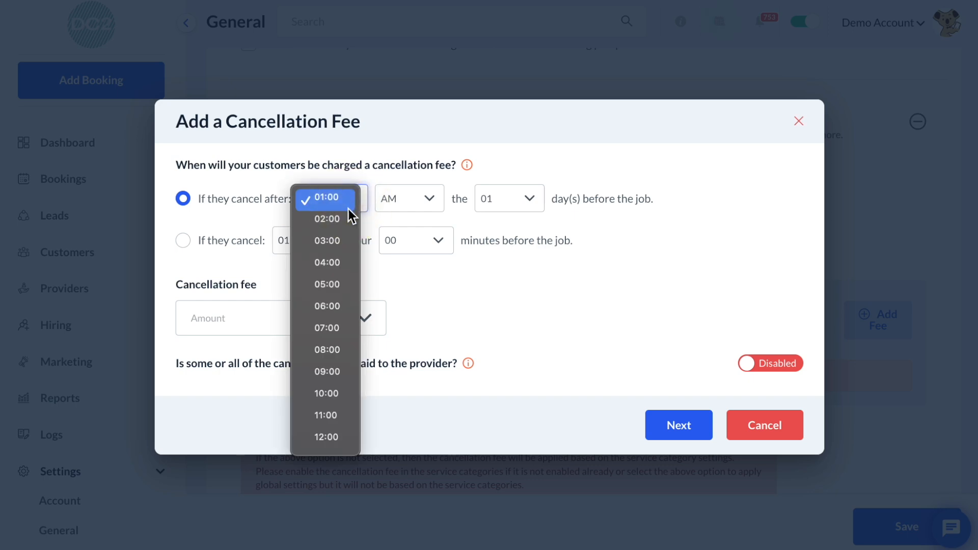
left_click(344, 219)
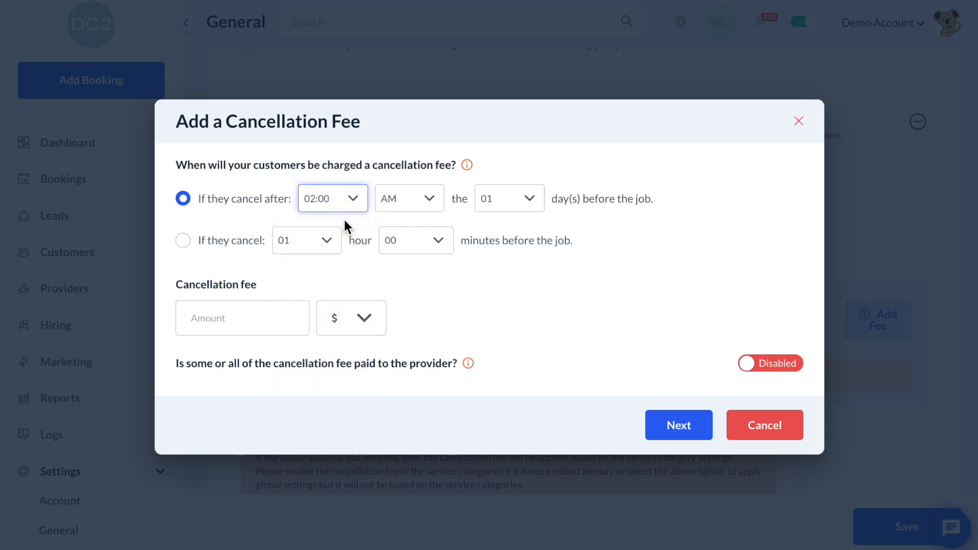
left_click(218, 247)
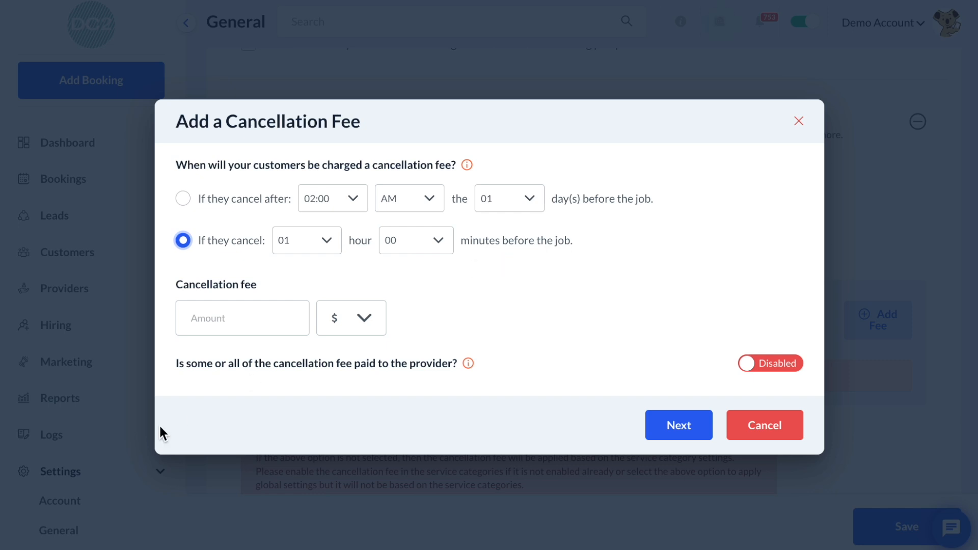
left_click(233, 320)
left_click(345, 328)
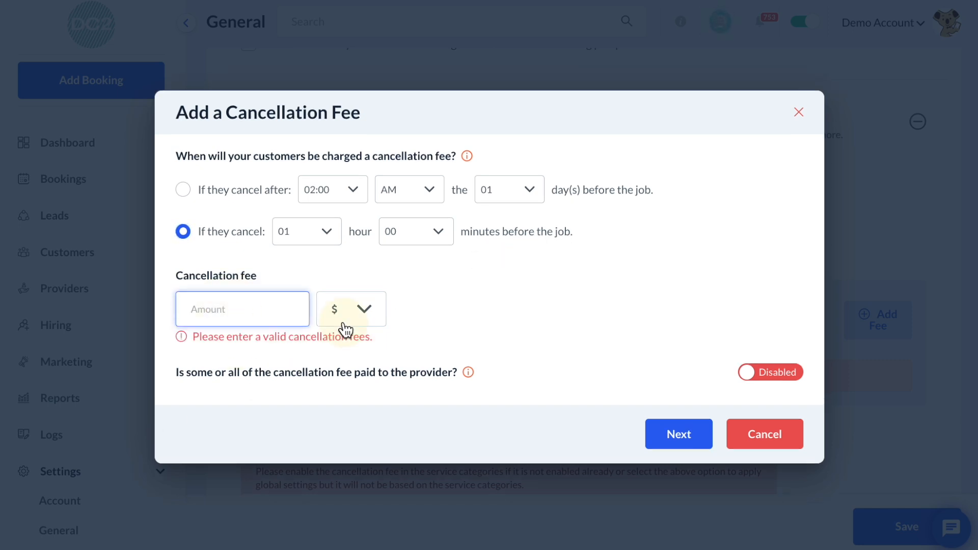
left_click(344, 280)
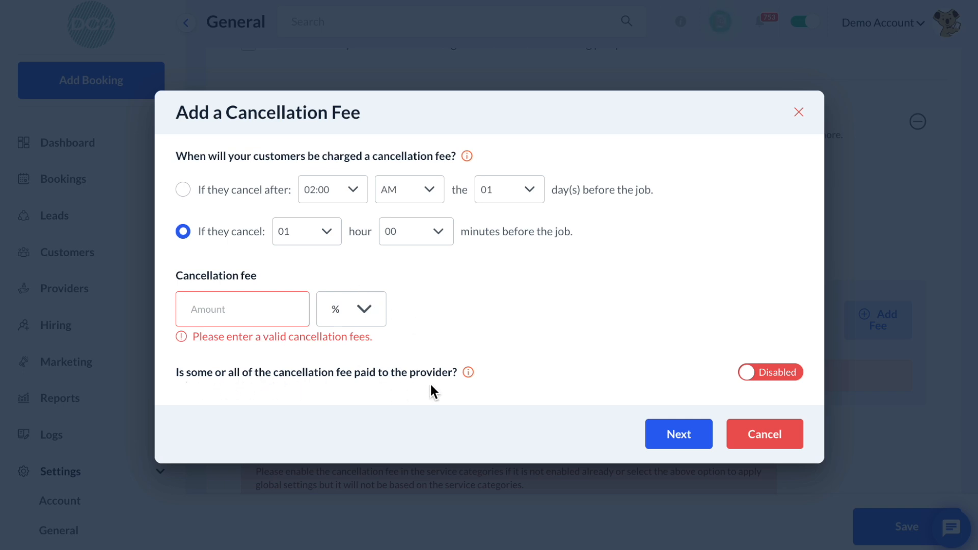
- Enable paying the provider 50 % of the fee, set the cancellation fee to 100 %, and save the fee
left_click(797, 373)
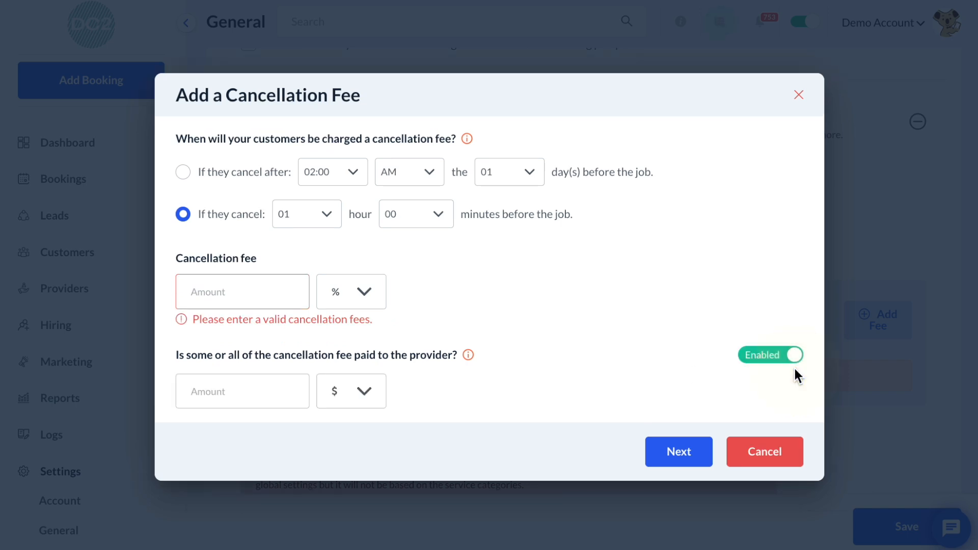
left_click(229, 385)
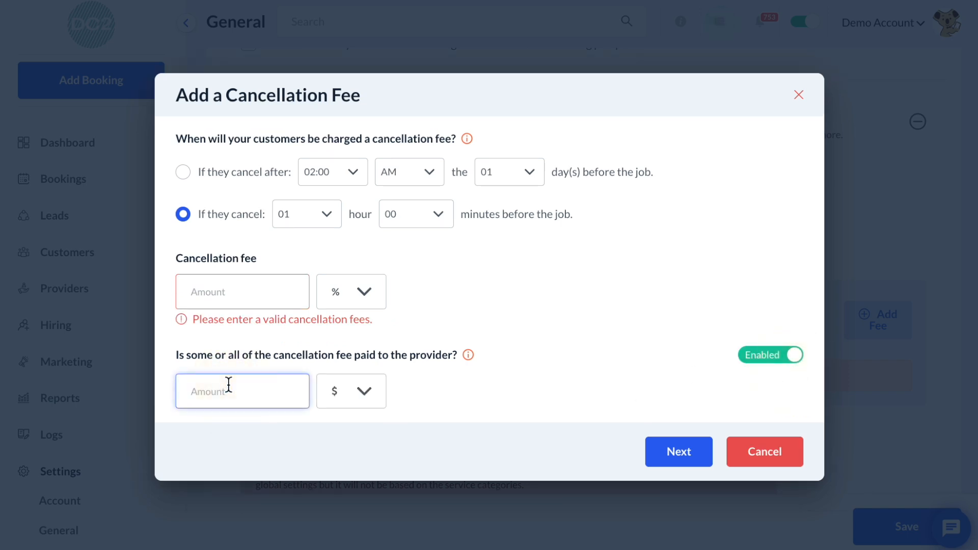
type("50")
left_click(358, 408)
left_click(360, 365)
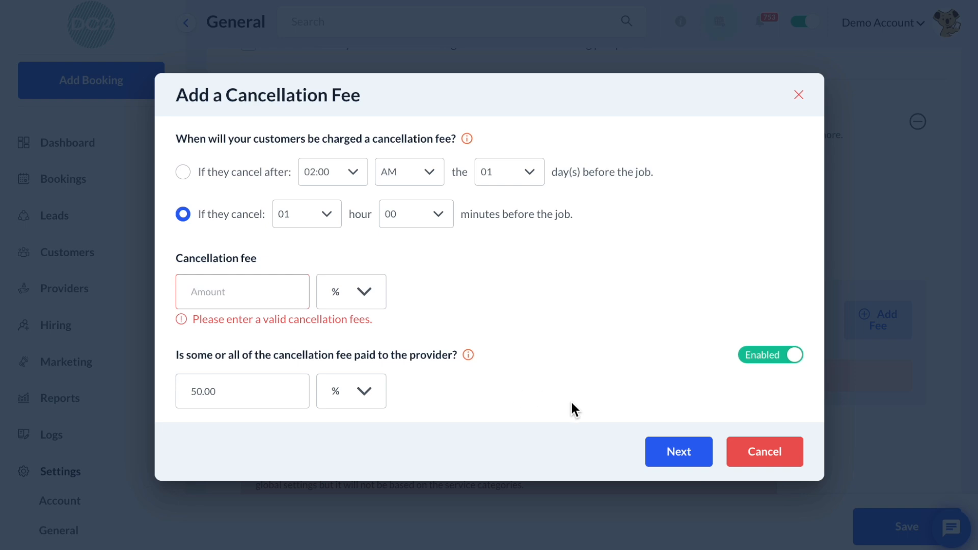
left_click(280, 290)
type("100")
left_click(701, 448)
- Open the cancellation reasons manager
scroll(702, 440, "down", 2)
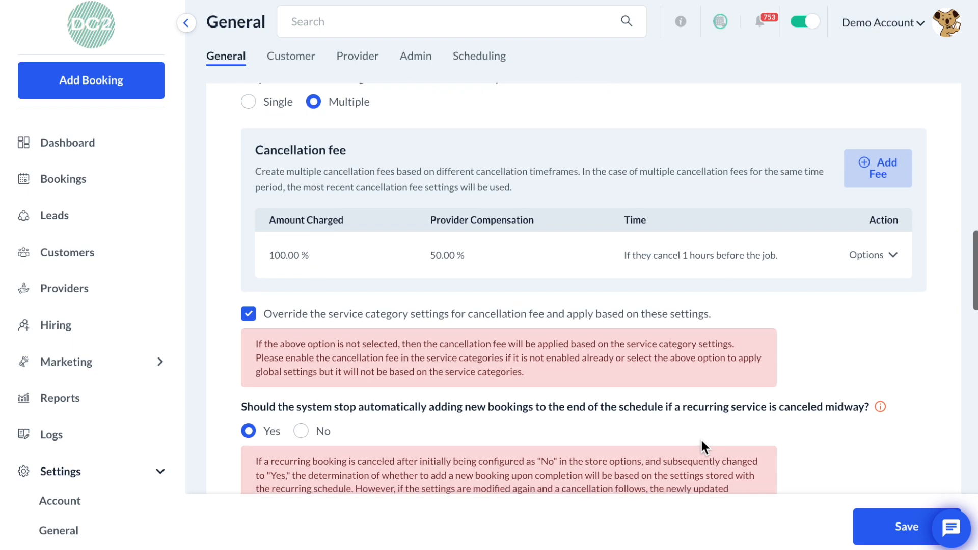
scroll(702, 440, "down", 3)
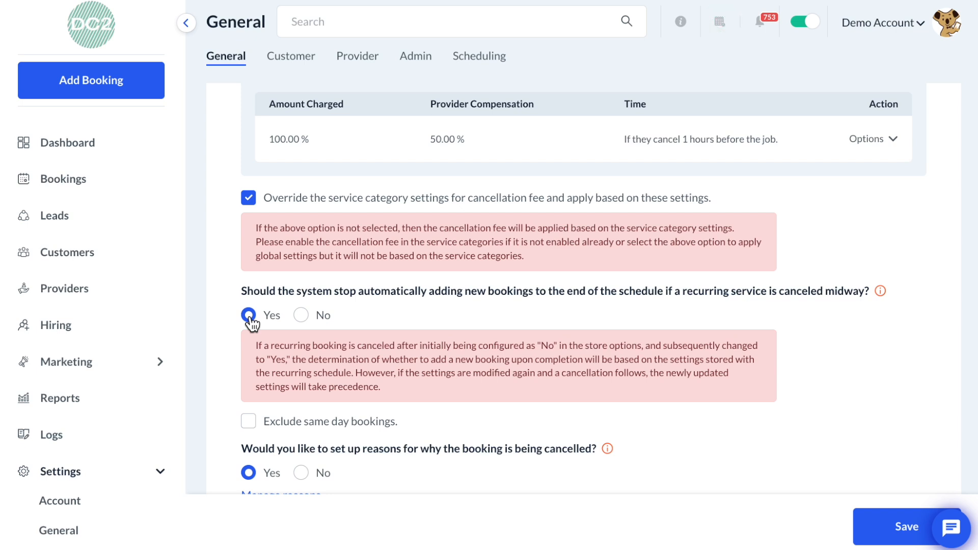
scroll(251, 323, "down", 2)
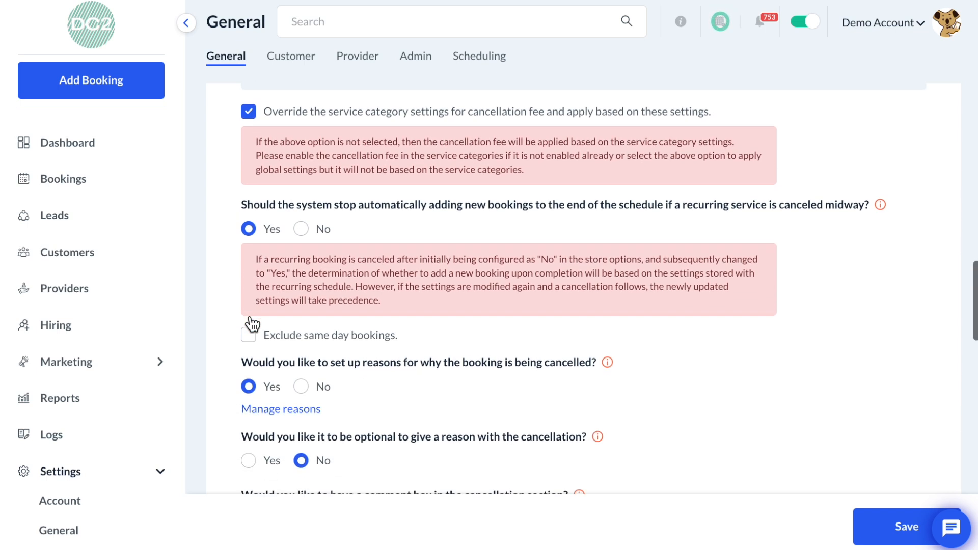
scroll(229, 331, "down", 1)
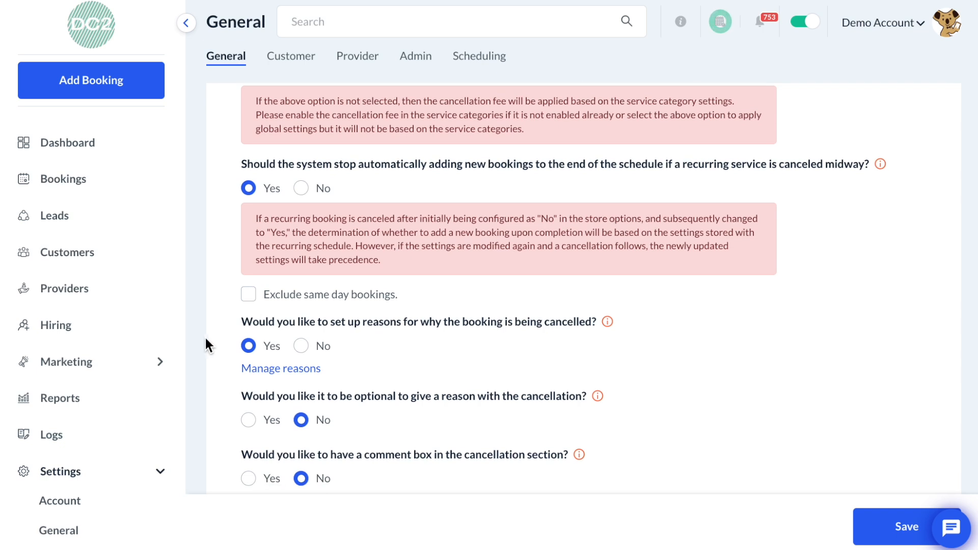
scroll(213, 334, "down", 1)
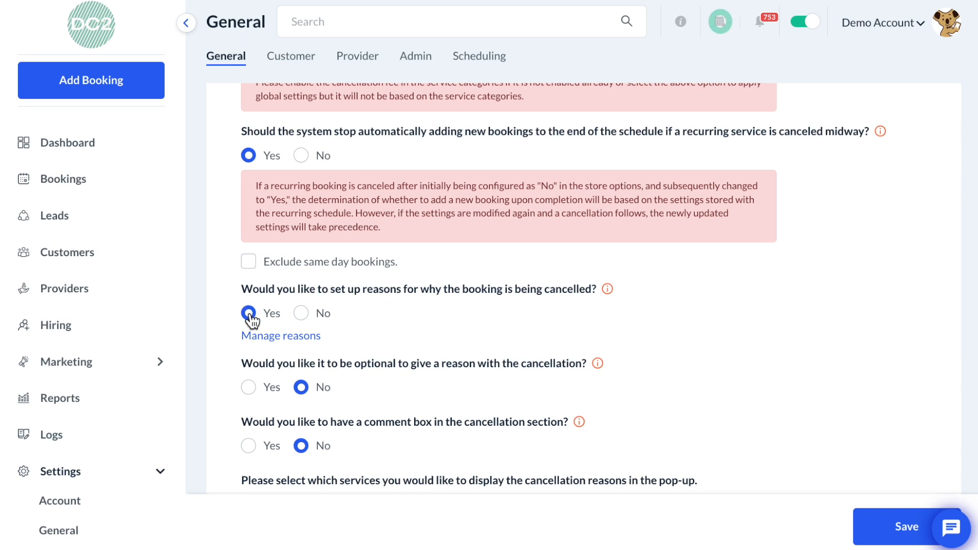
left_click(280, 339)
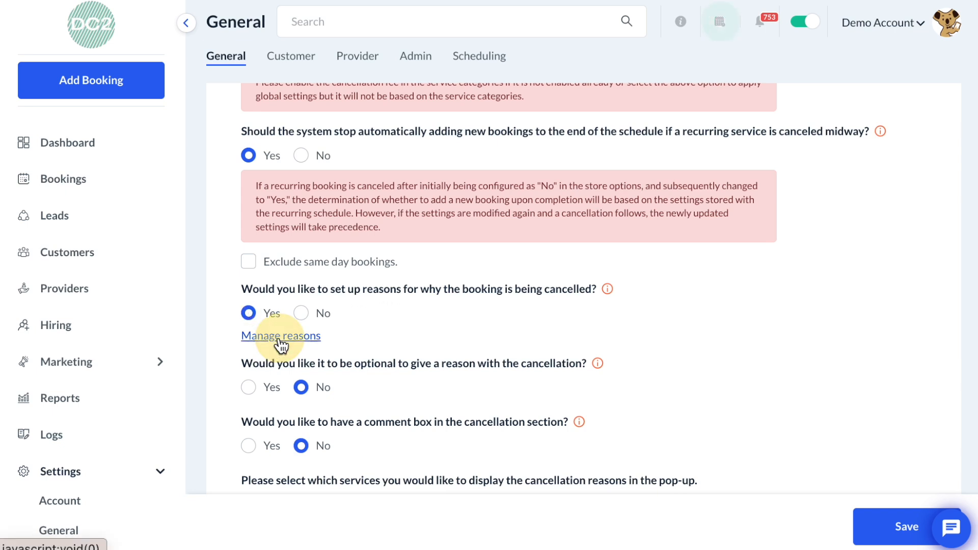
- Review the cancellation reasons, their options and the Add reason form, then close the manager without changes
scroll(261, 142, "down", 1)
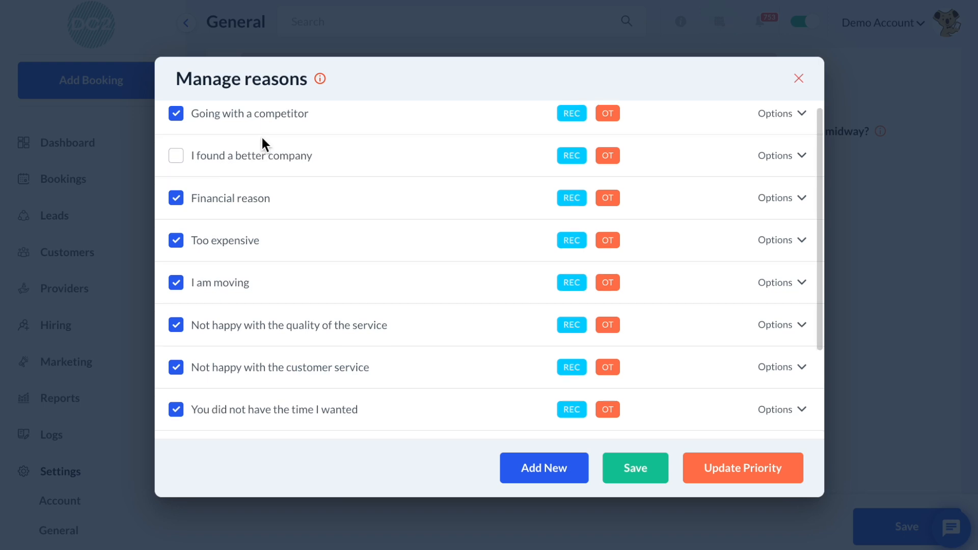
scroll(361, 198, "down", 3)
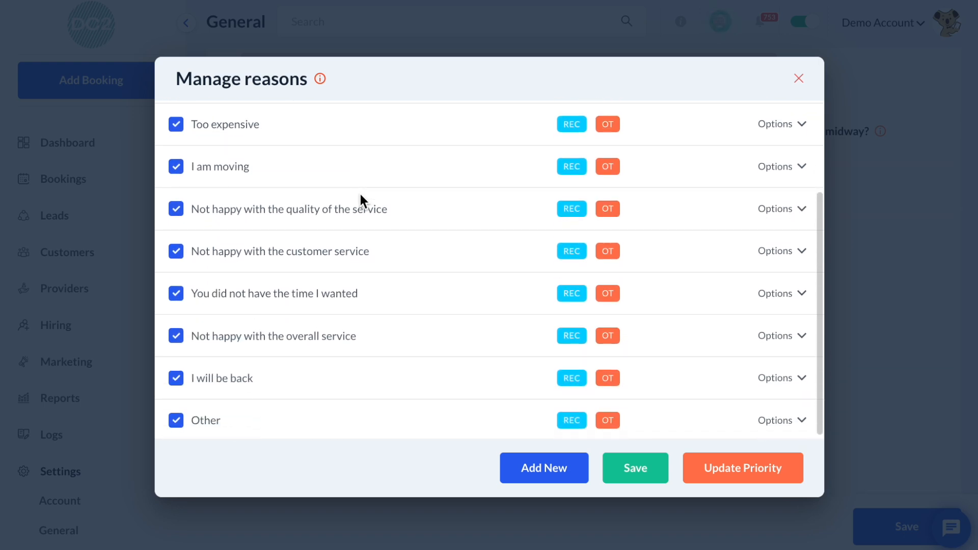
scroll(360, 194, "up", 3)
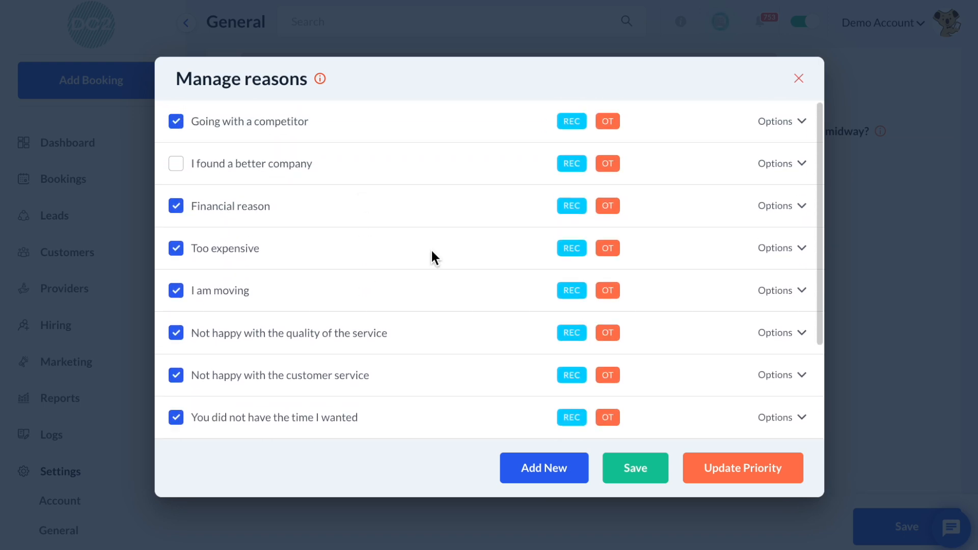
left_click(798, 206)
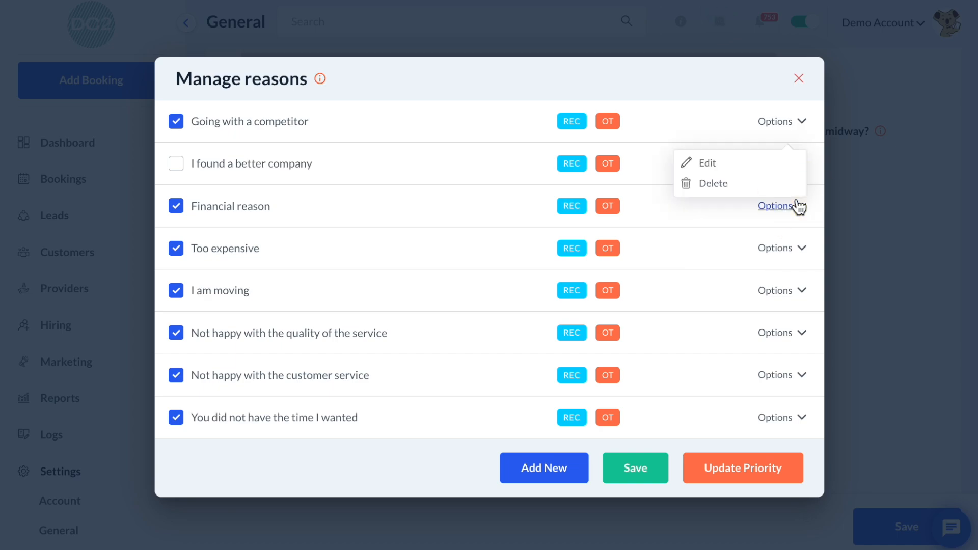
left_click(555, 474)
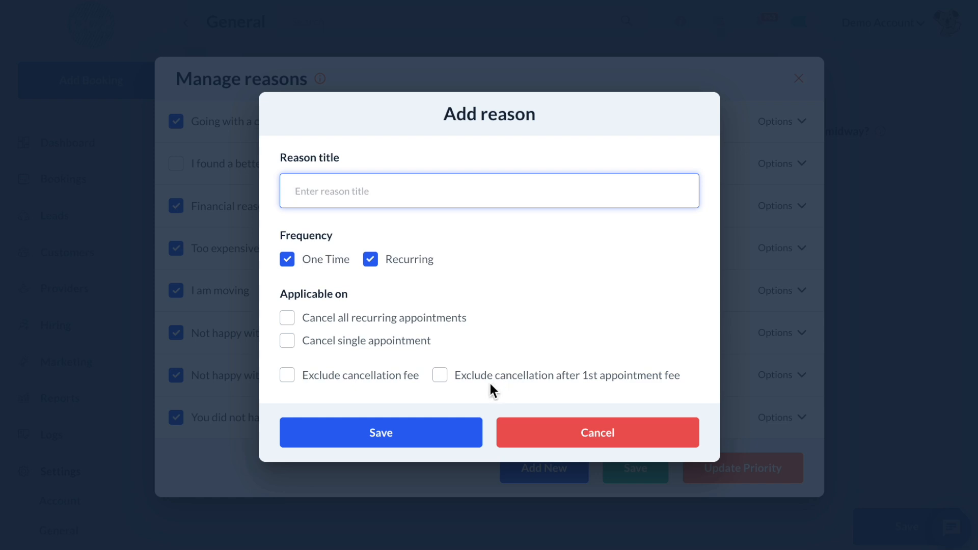
left_click(518, 438)
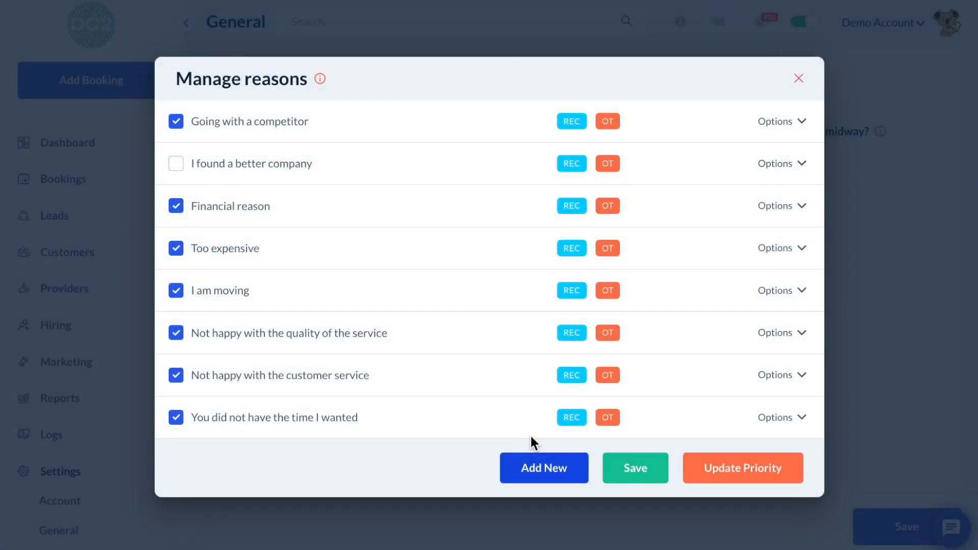
left_click(796, 75)
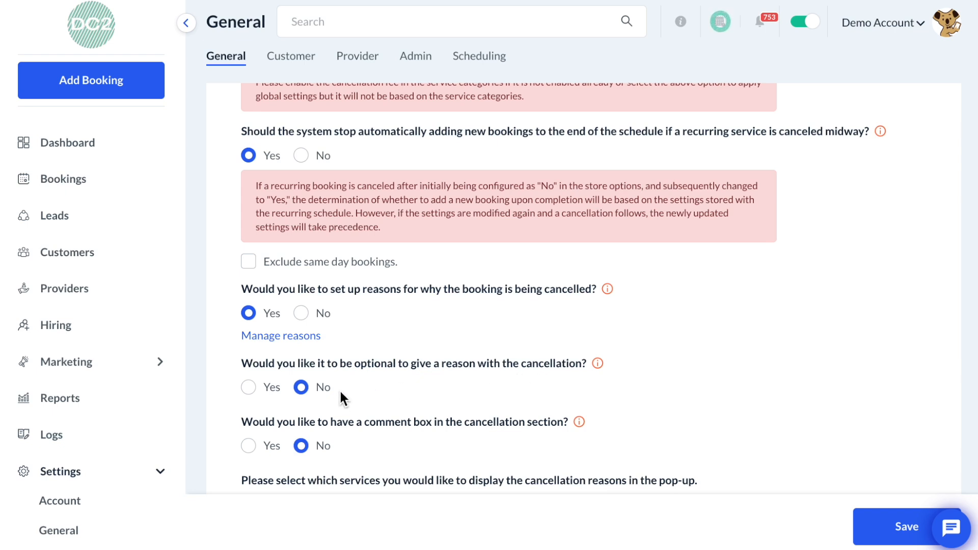
- Set optional cancellation reasons to Yes and back to No, and enable the comment box in the cancellation section
left_click(249, 388)
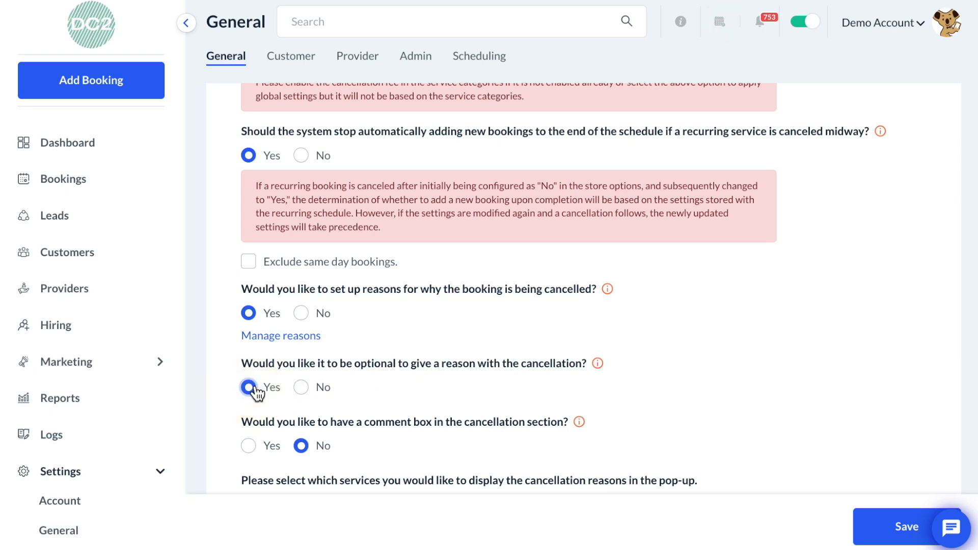
left_click(301, 389)
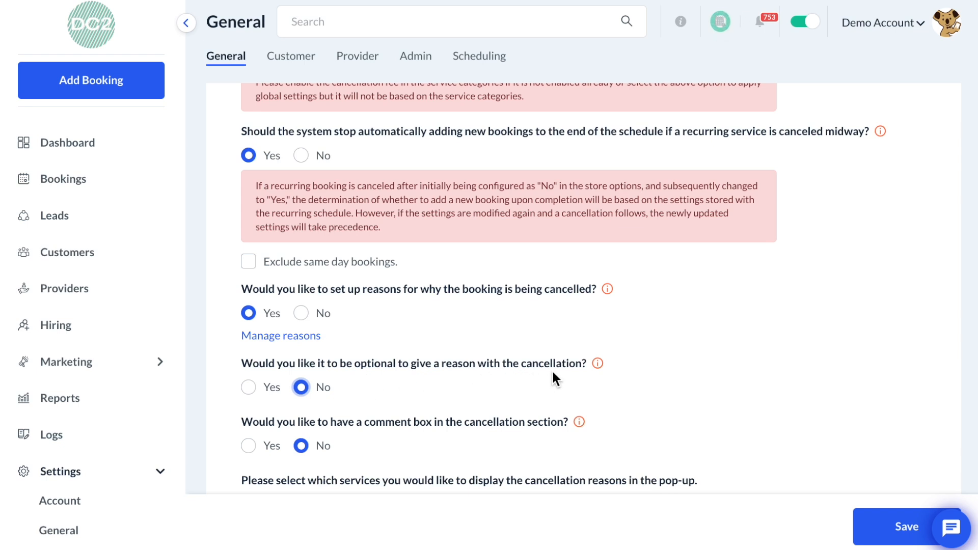
scroll(552, 373, "down", 2)
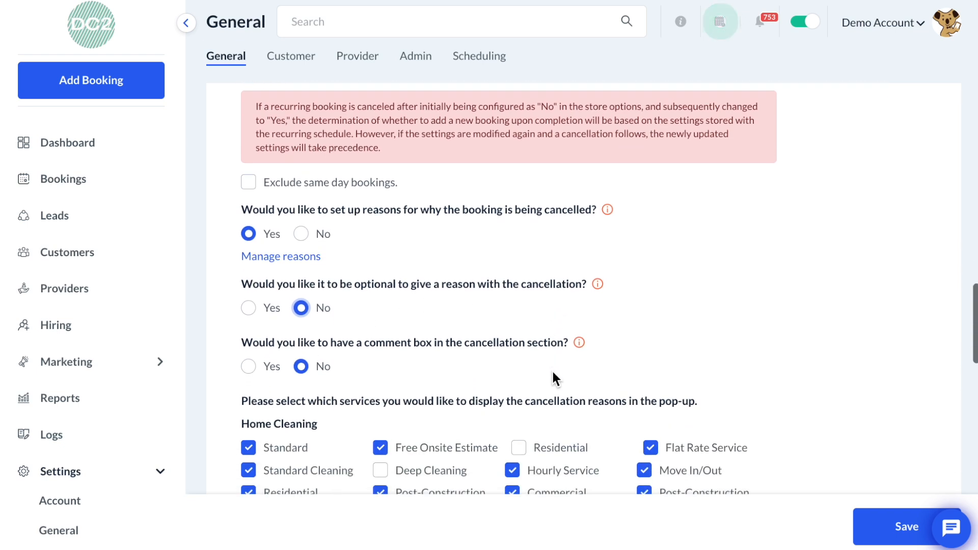
left_click(249, 366)
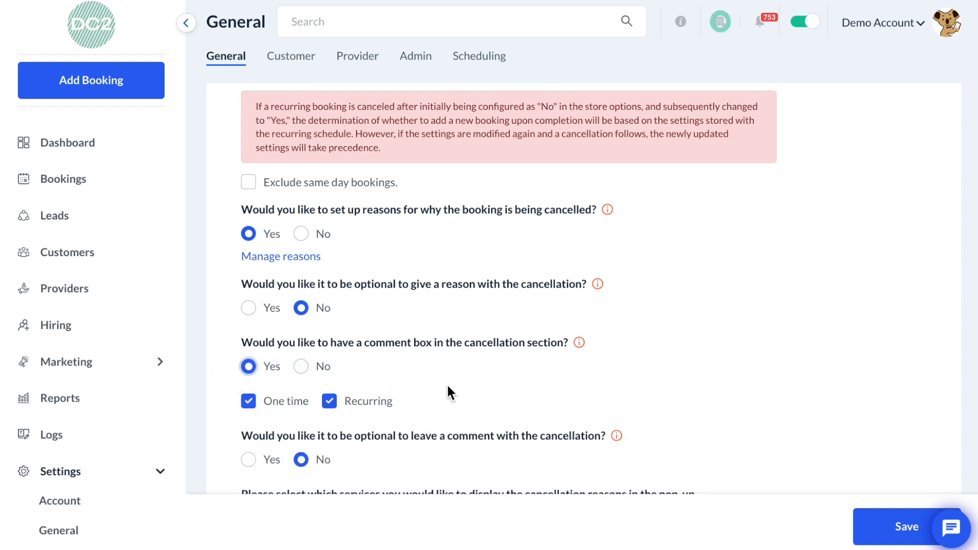
- Deselect all Office Cleaning services from displaying the cancellation reasons in the pop-up
scroll(448, 386, "down", 1)
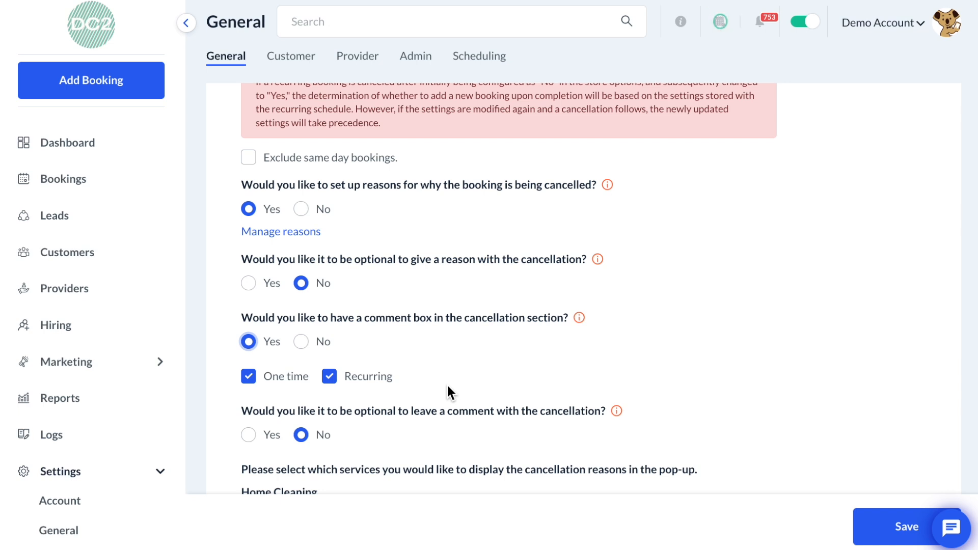
scroll(447, 386, "down", 1)
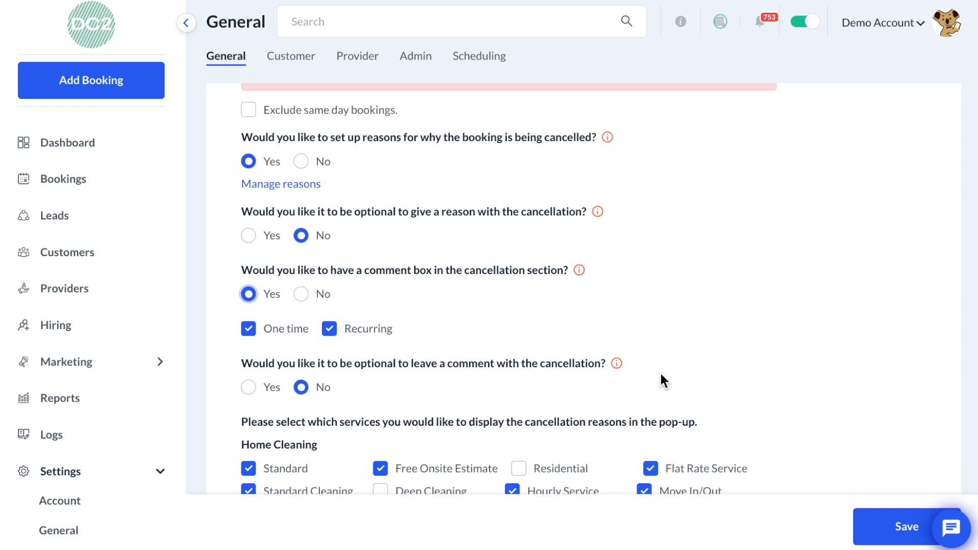
scroll(660, 374, "down", 5)
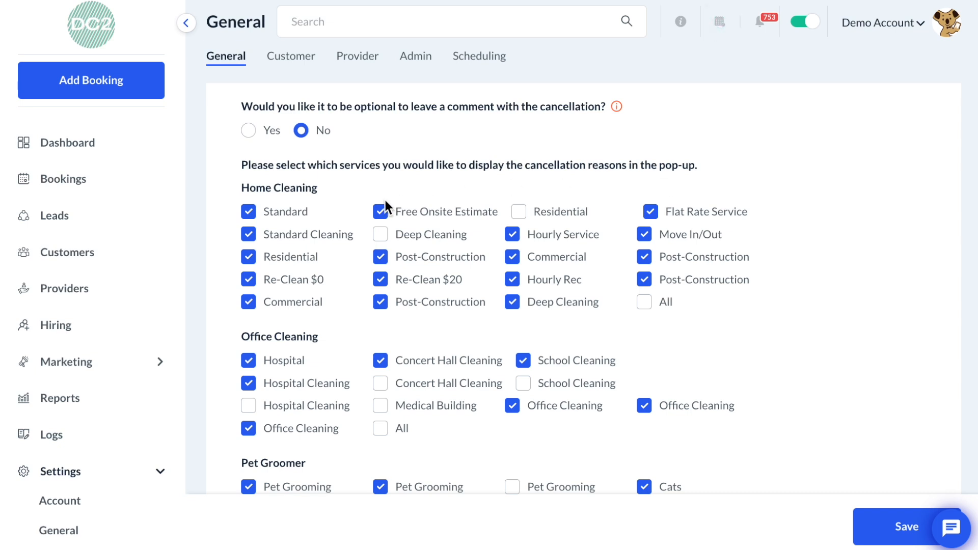
scroll(386, 200, "down", 2)
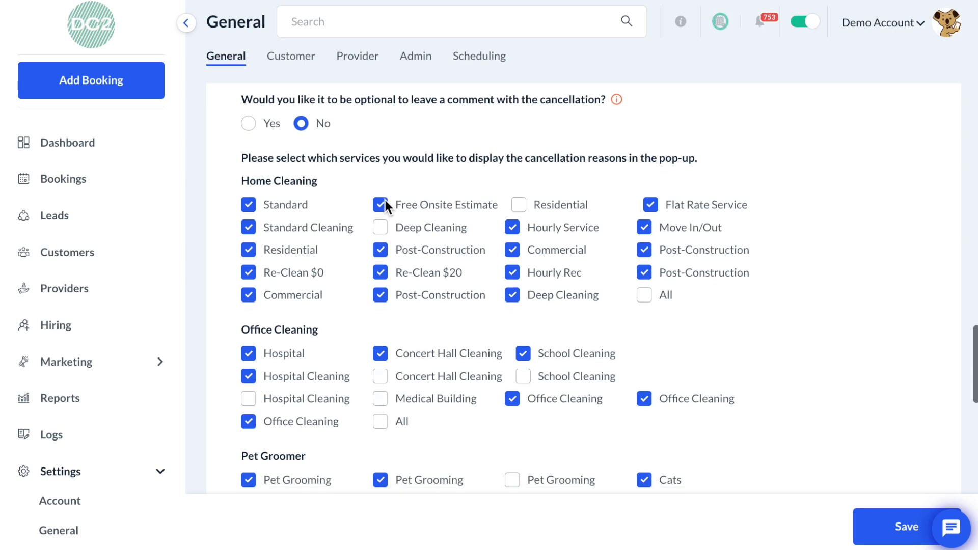
scroll(385, 204, "down", 4)
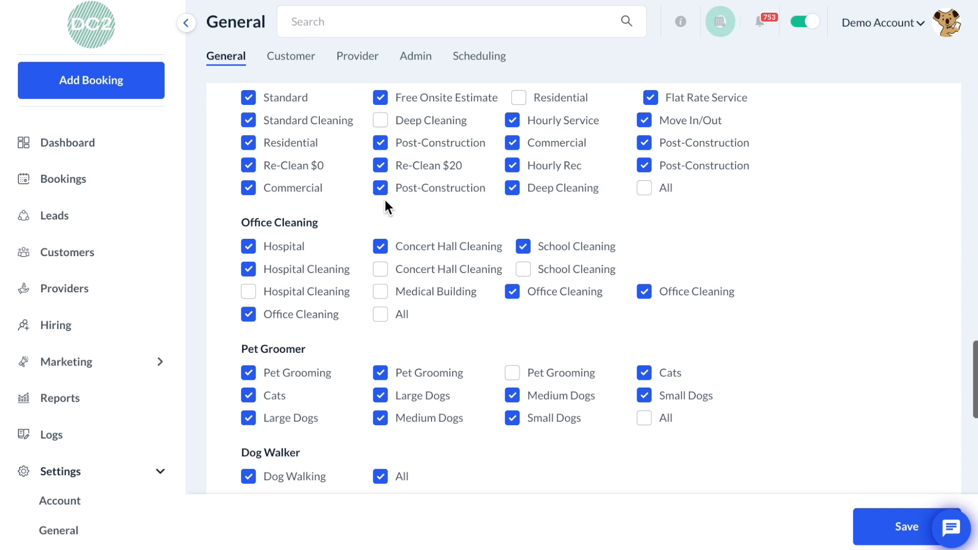
scroll(385, 201, "down", 2)
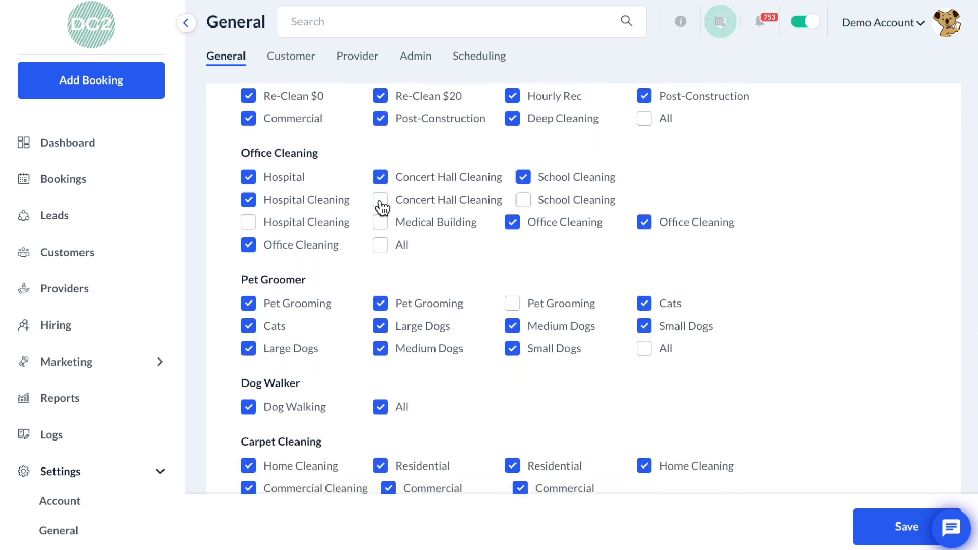
left_click(381, 245)
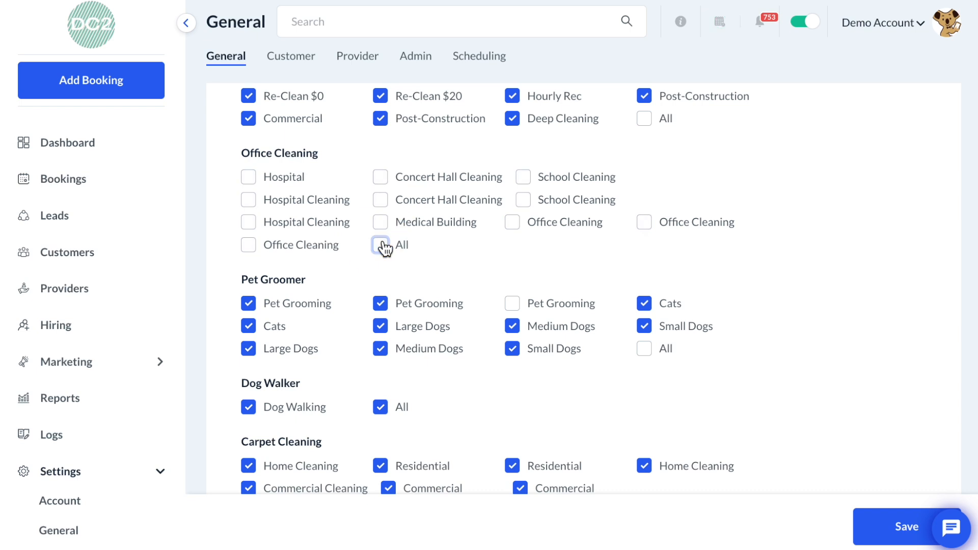
- Select all Office Cleaning services for the cancellation reasons pop-up, and switch its audience to Only admin/staff and back to Both
left_click(382, 247)
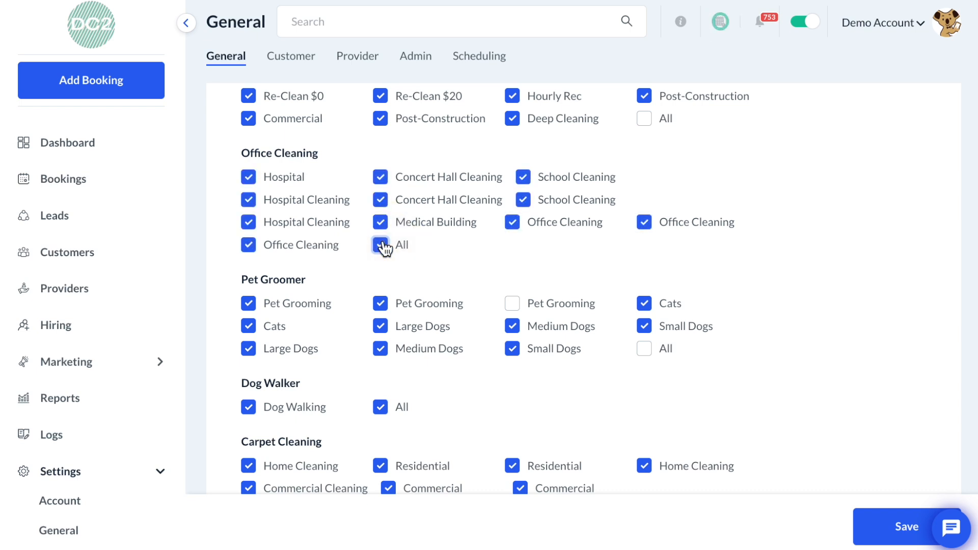
scroll(384, 248, "down", 5)
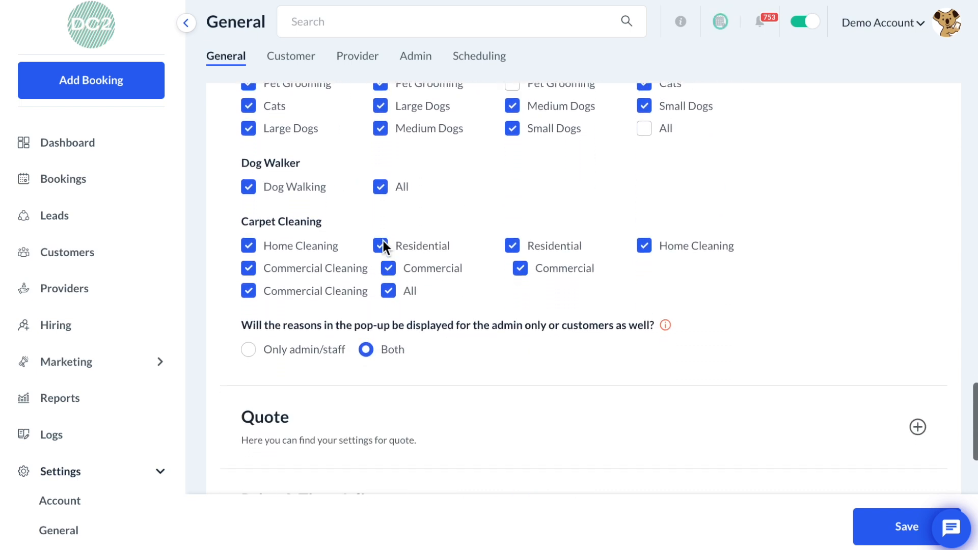
scroll(383, 240, "down", 1)
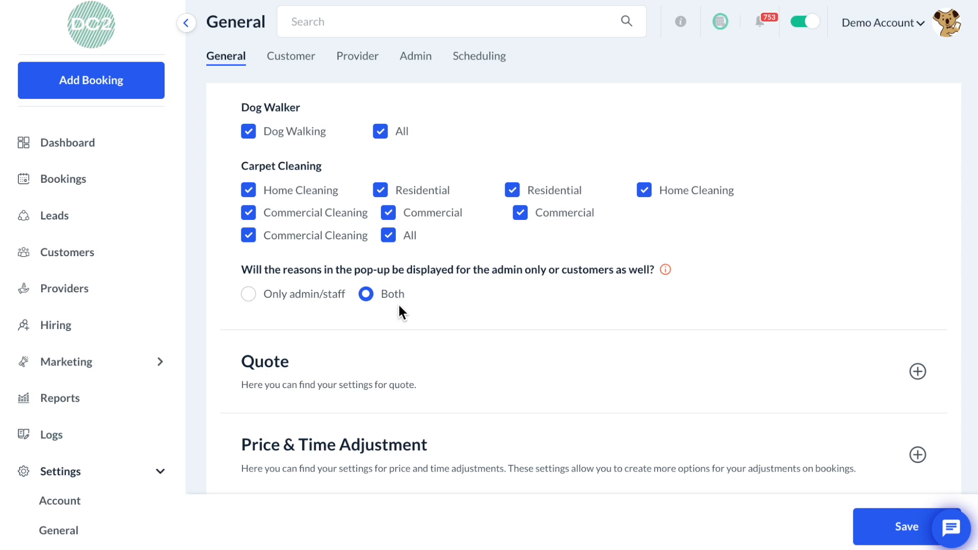
left_click(312, 301)
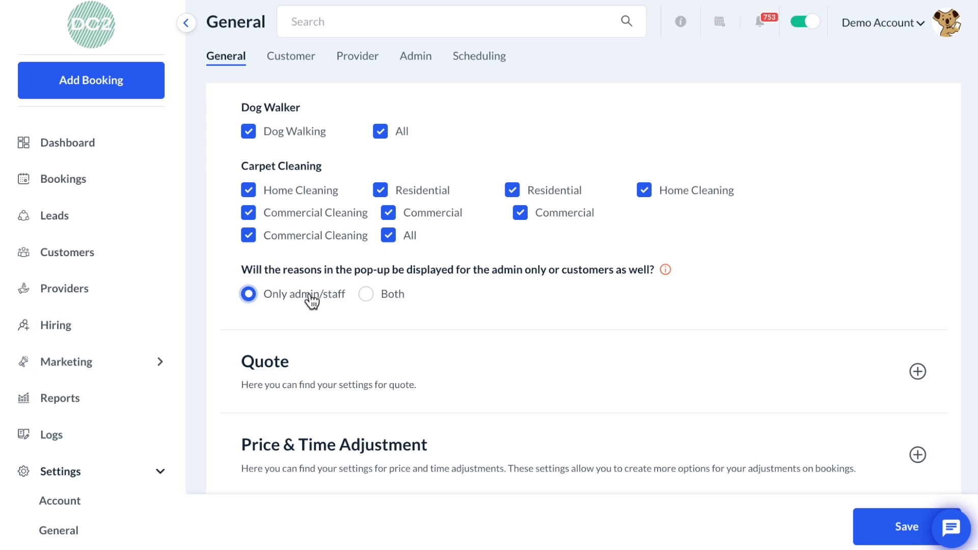
left_click(368, 297)
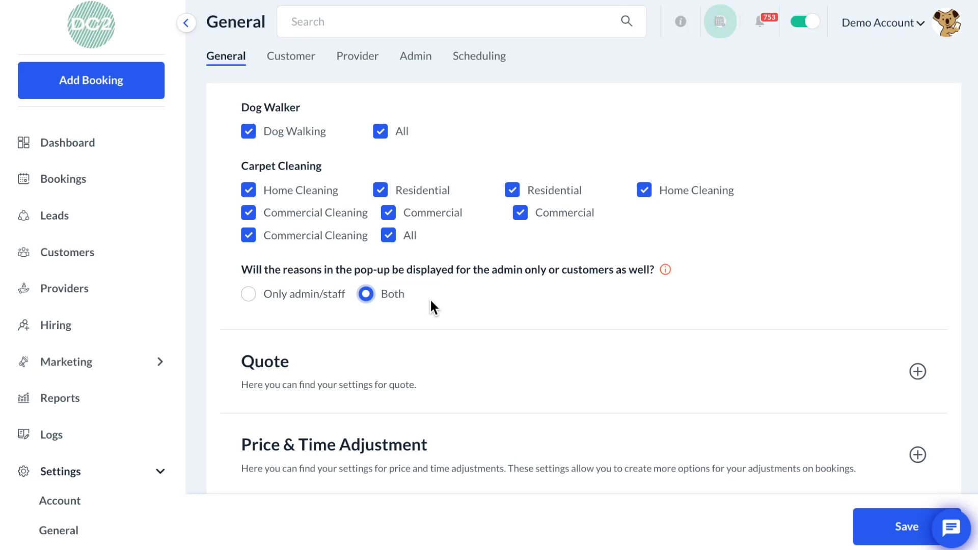
- Expand the Quote settings and allow customers to modify quotes
scroll(430, 297, "down", 2)
left_click(430, 295)
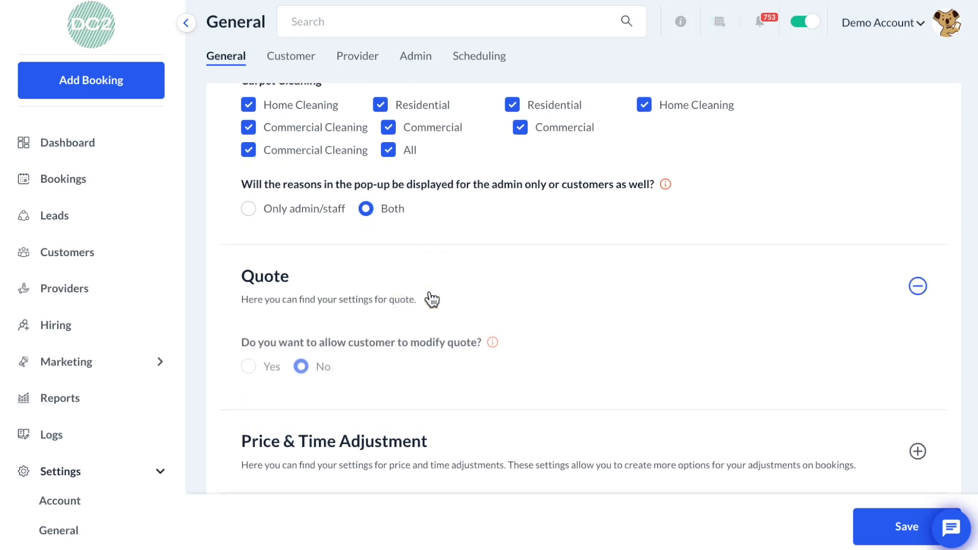
scroll(430, 299, "down", 2)
left_click(248, 280)
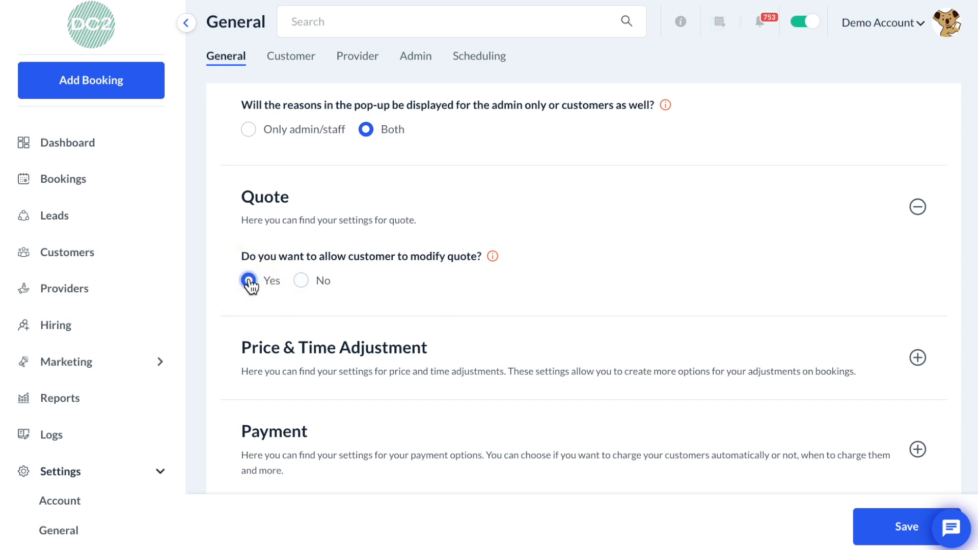
mouse_move(494, 260)
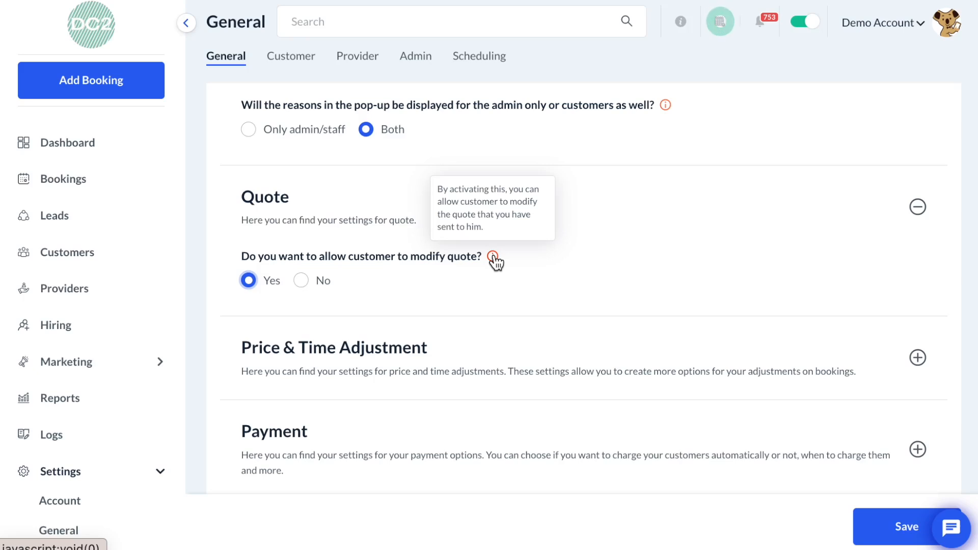
- Expand Price & Time Adjustment and set the note sections for both price and time adjustments to No
left_click(497, 352)
scroll(499, 359, "down", 3)
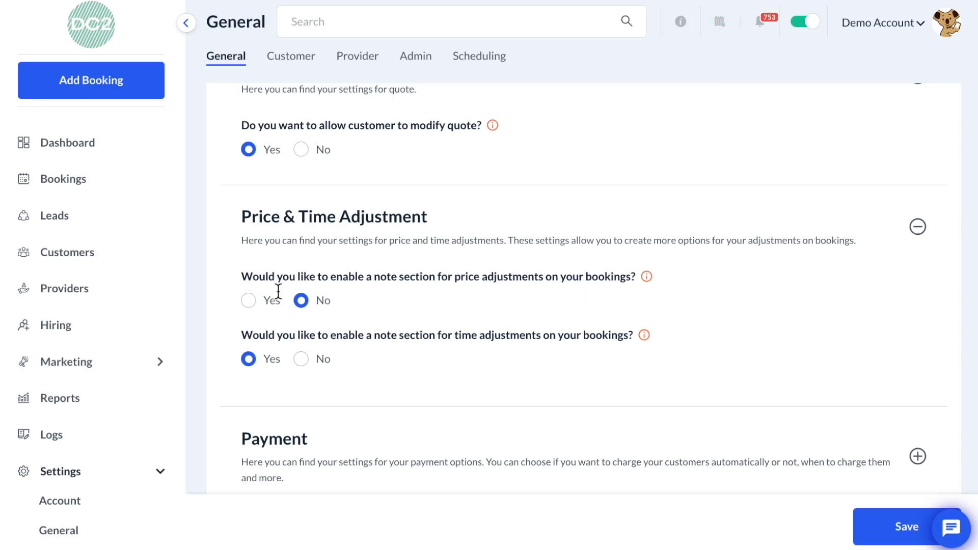
left_click(249, 301)
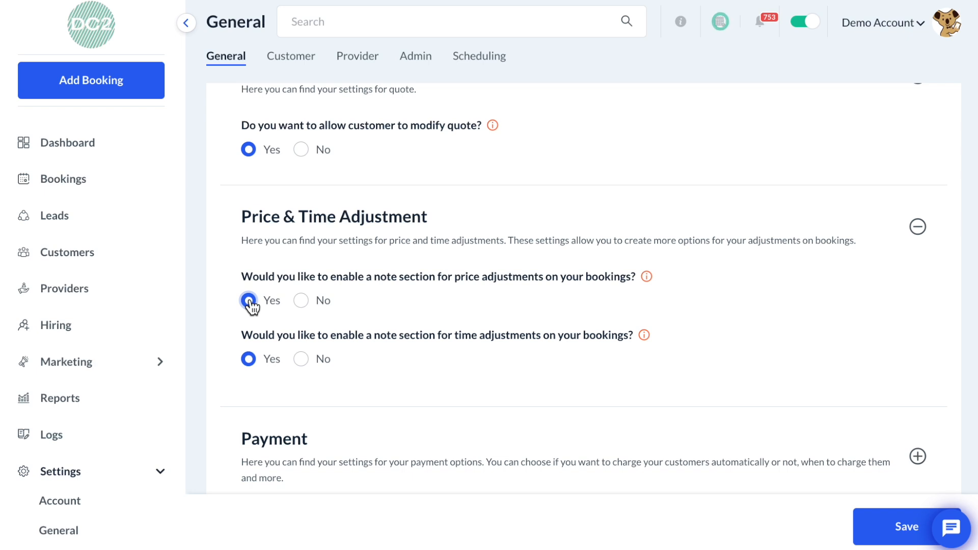
left_click(301, 301)
left_click(301, 363)
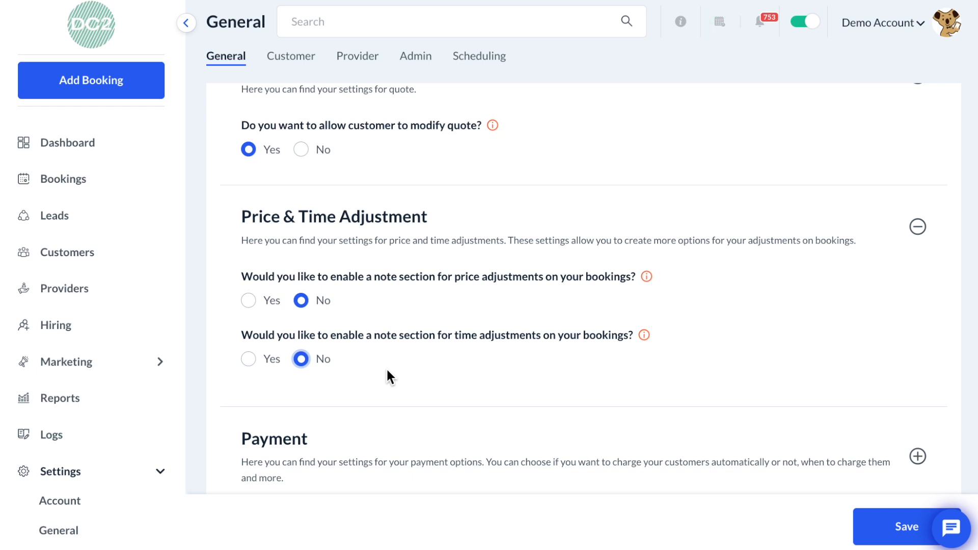
- Expand the Payment settings and enable automatic charging of bookings after they are done
scroll(387, 371, "down", 2)
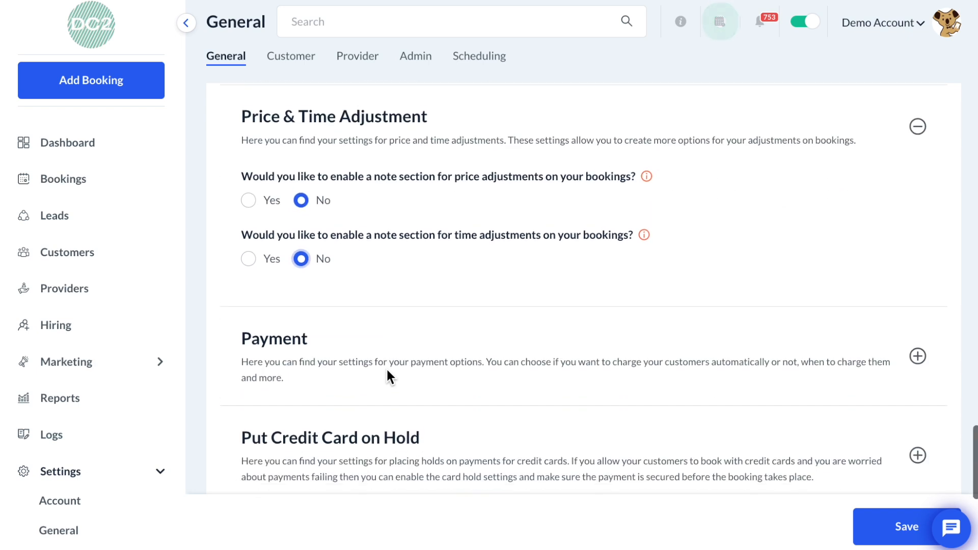
left_click(389, 377)
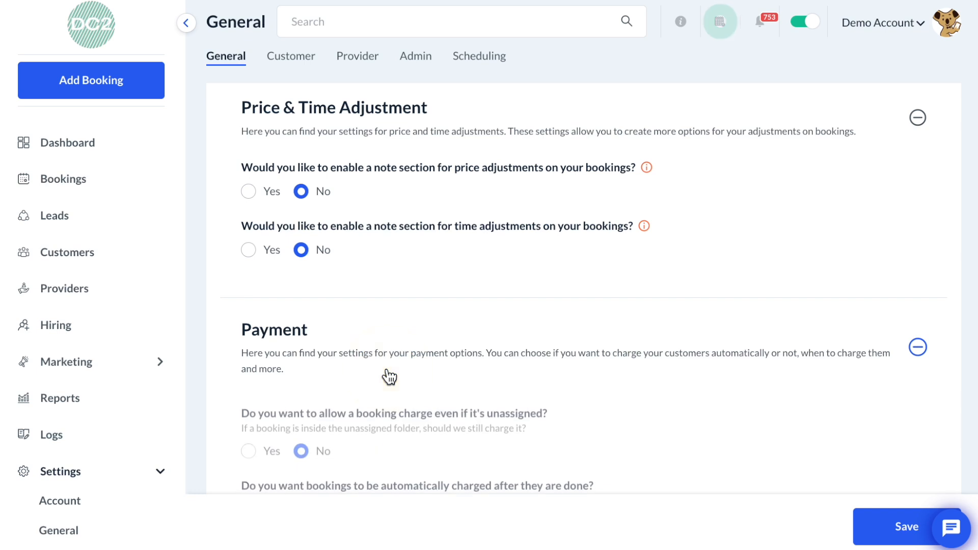
scroll(390, 375, "down", 1)
scroll(387, 370, "down", 3)
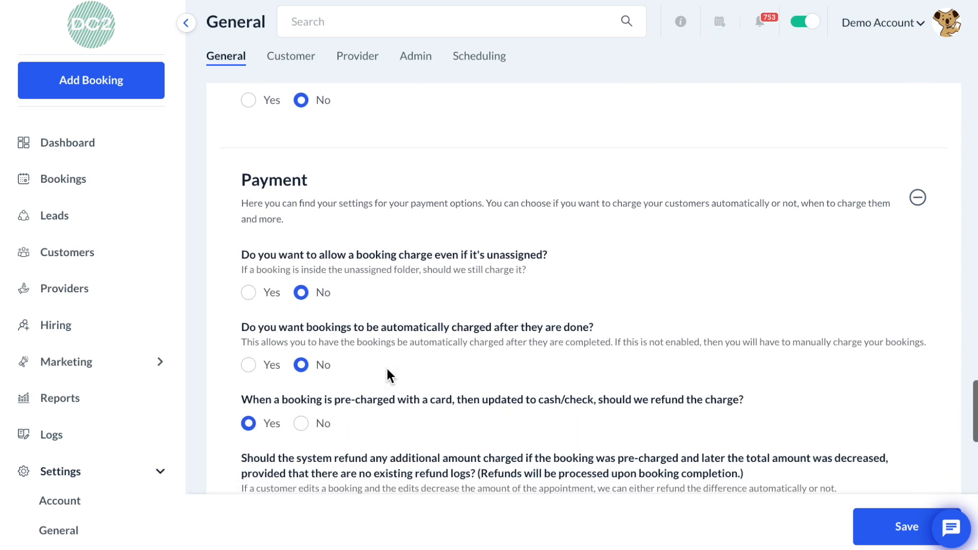
scroll(387, 371, "down", 1)
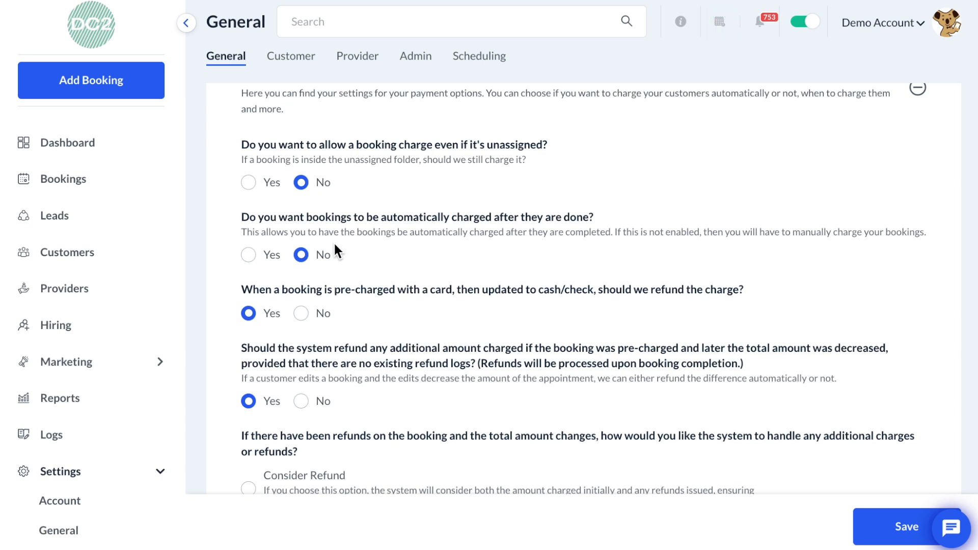
left_click(246, 256)
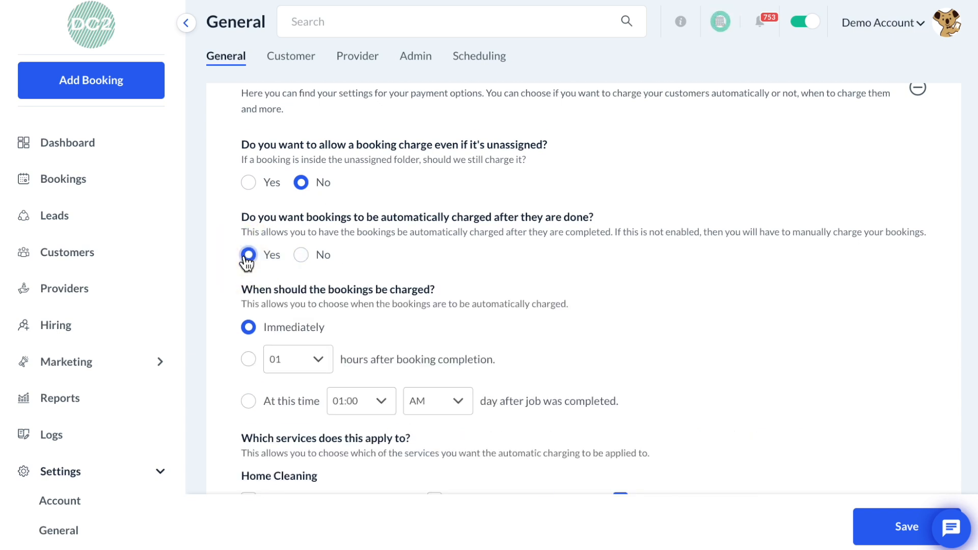
- Set completed bookings to be charged at 02:00 AM the day after the job was completed
scroll(246, 258, "down", 3)
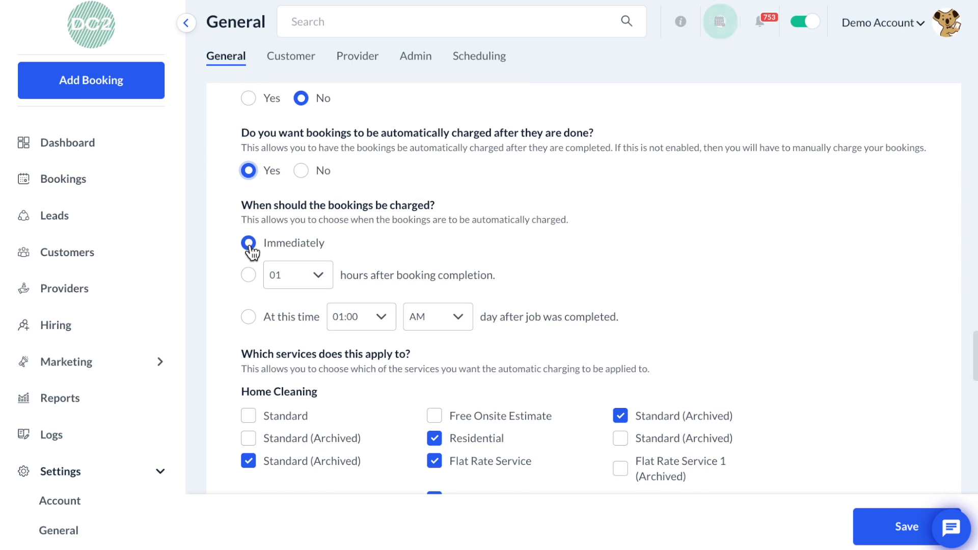
left_click(249, 275)
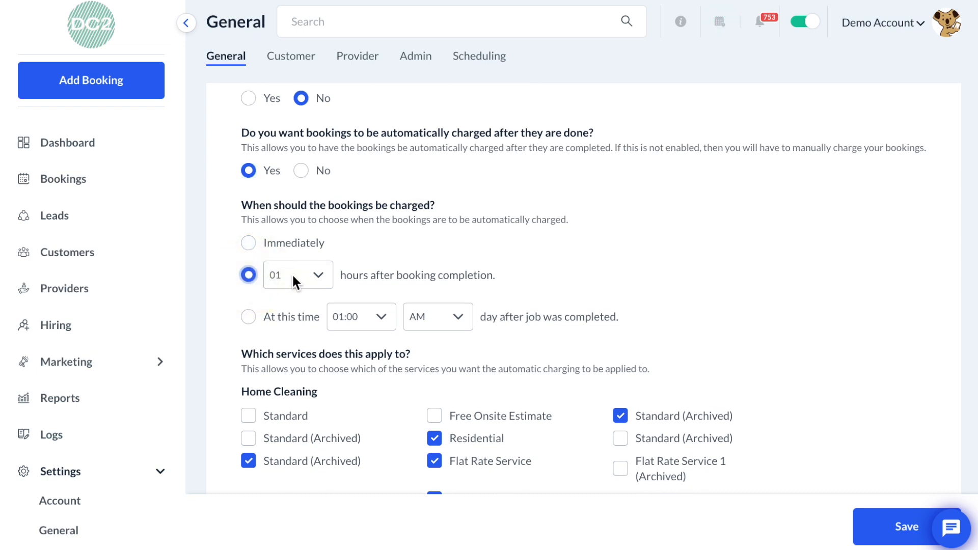
left_click(293, 274)
left_click(298, 275)
left_click(290, 322)
left_click(366, 317)
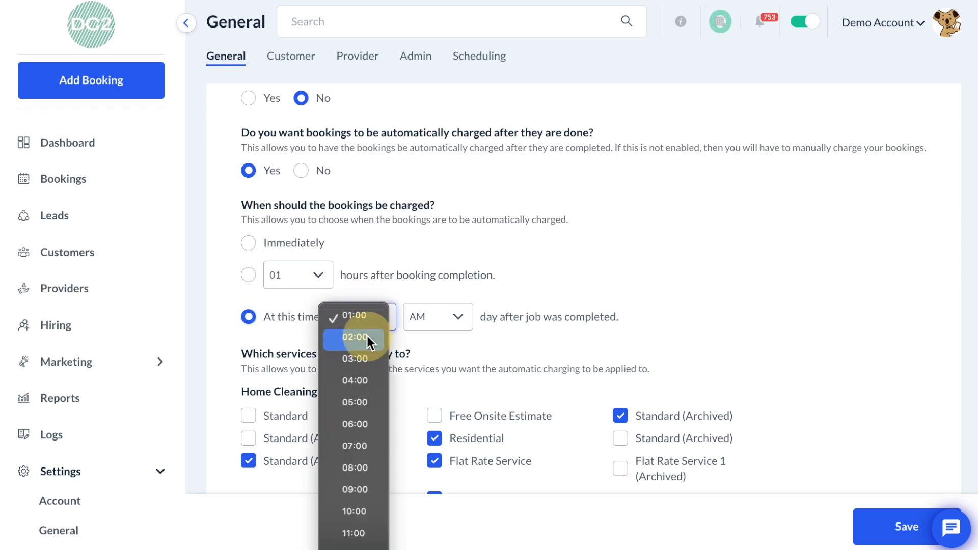
left_click(355, 338)
- Review the services, payment methods, refund and declined-charge options for automatic charging
scroll(368, 342, "down", 1)
scroll(366, 341, "down", 2)
scroll(369, 344, "down", 1)
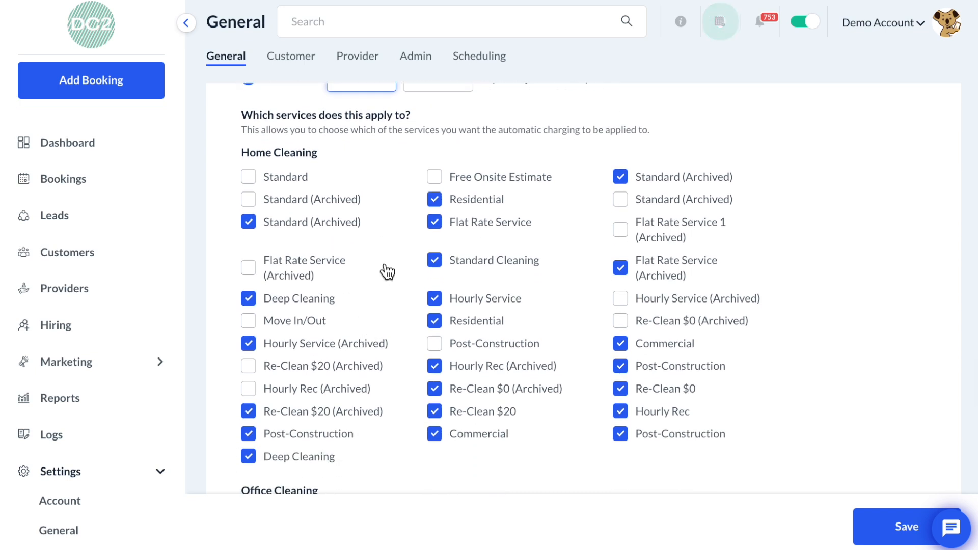
scroll(387, 271, "down", 2)
scroll(386, 268, "down", 4)
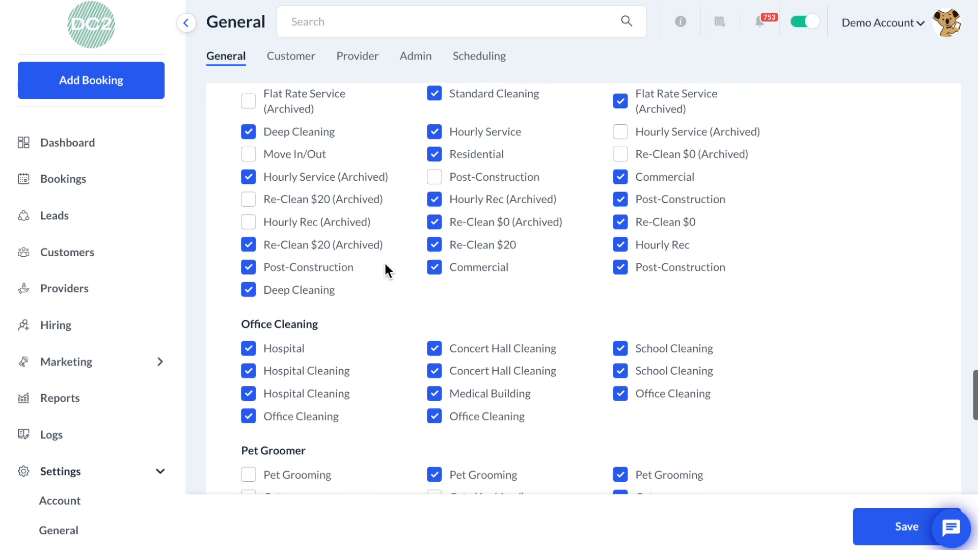
scroll(386, 270, "down", 3)
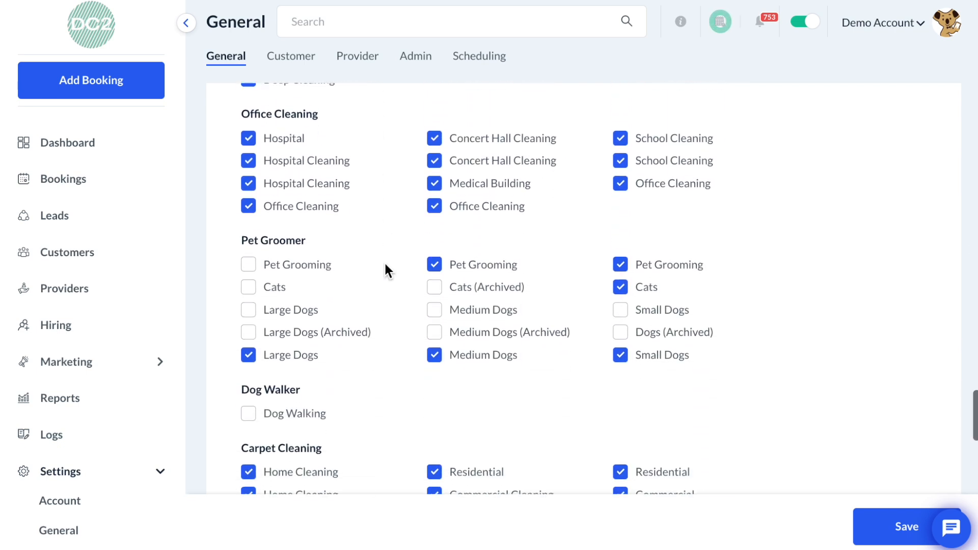
scroll(385, 266, "down", 2)
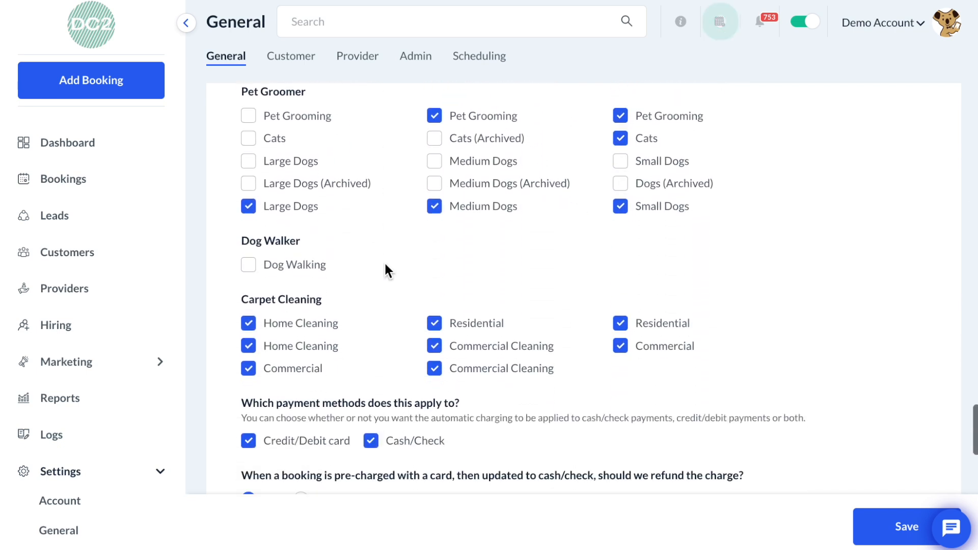
scroll(385, 270, "down", 1)
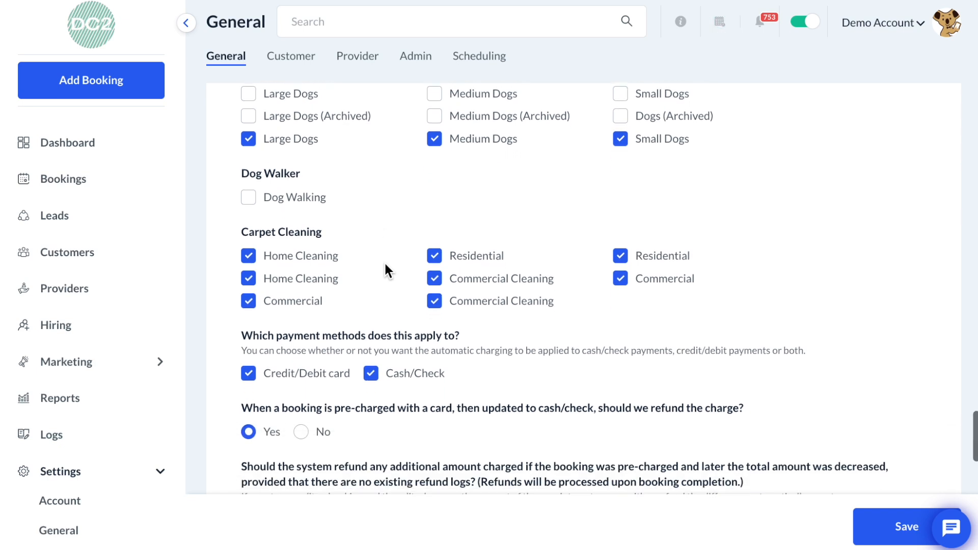
scroll(386, 270, "down", 1)
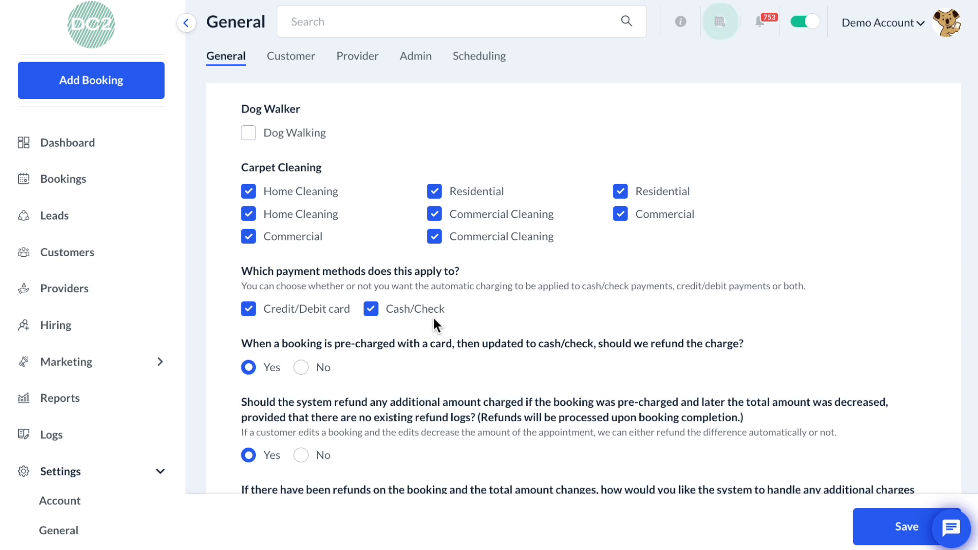
scroll(434, 321, "down", 1)
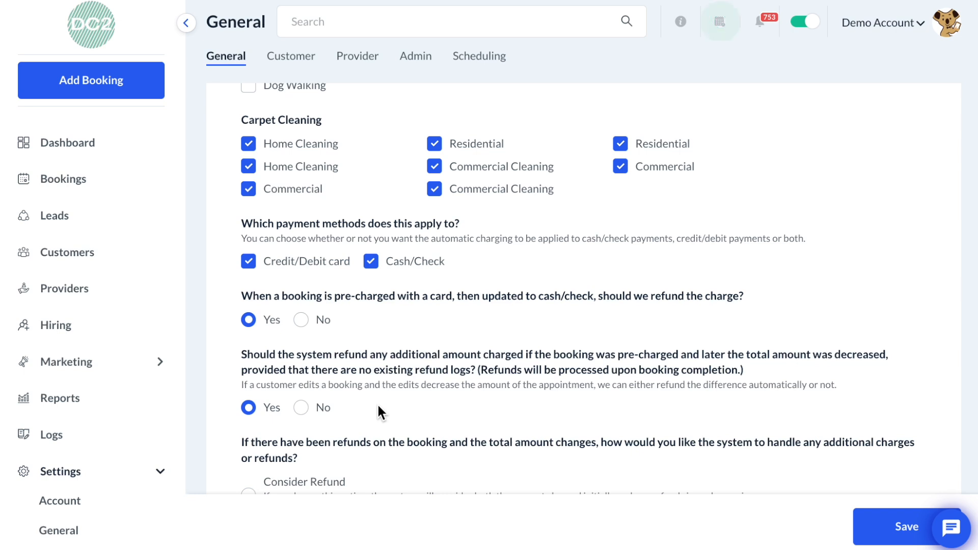
scroll(378, 406, "down", 2)
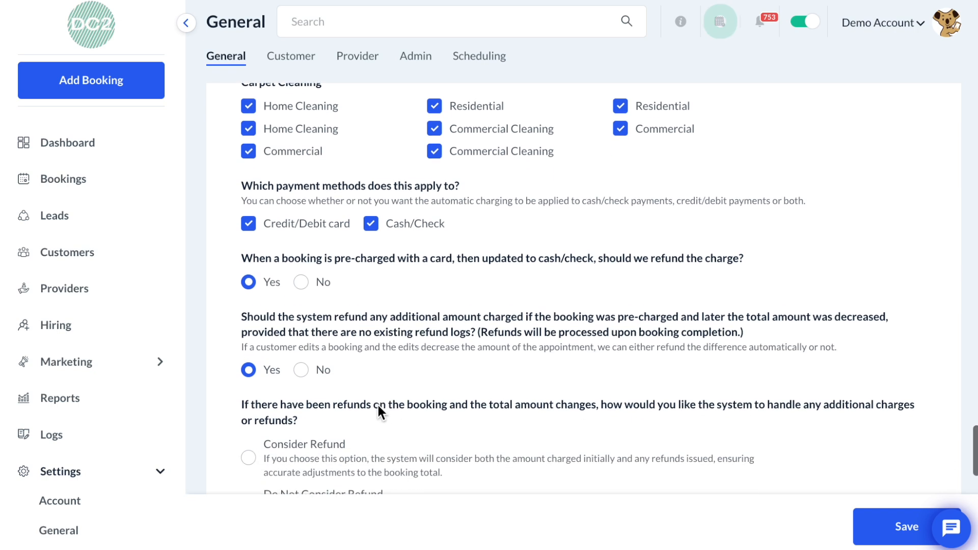
scroll(378, 406, "down", 3)
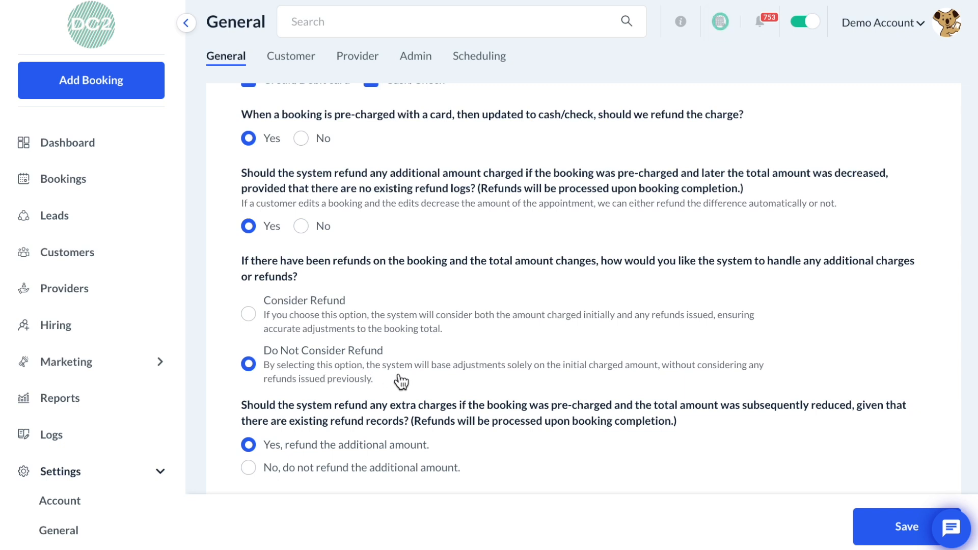
scroll(401, 381, "down", 2)
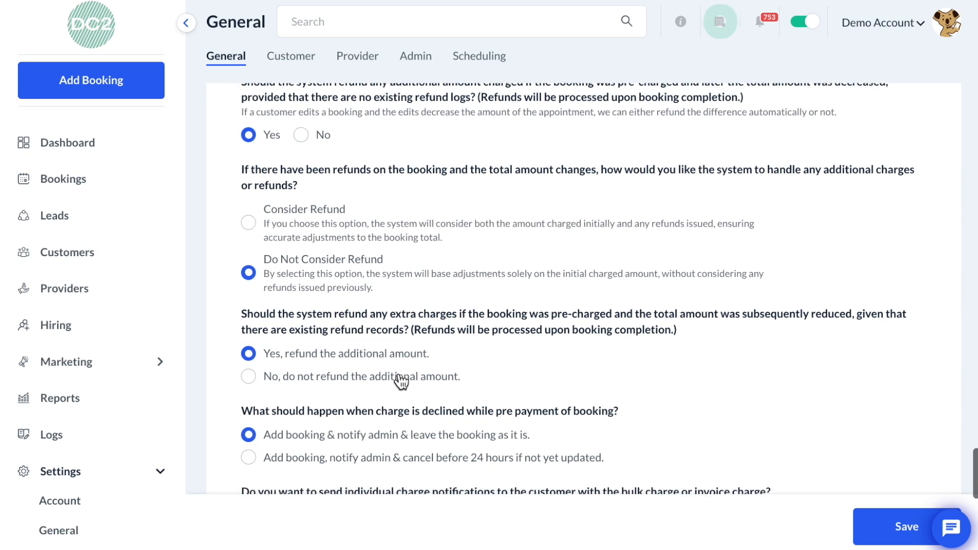
scroll(401, 381, "down", 1)
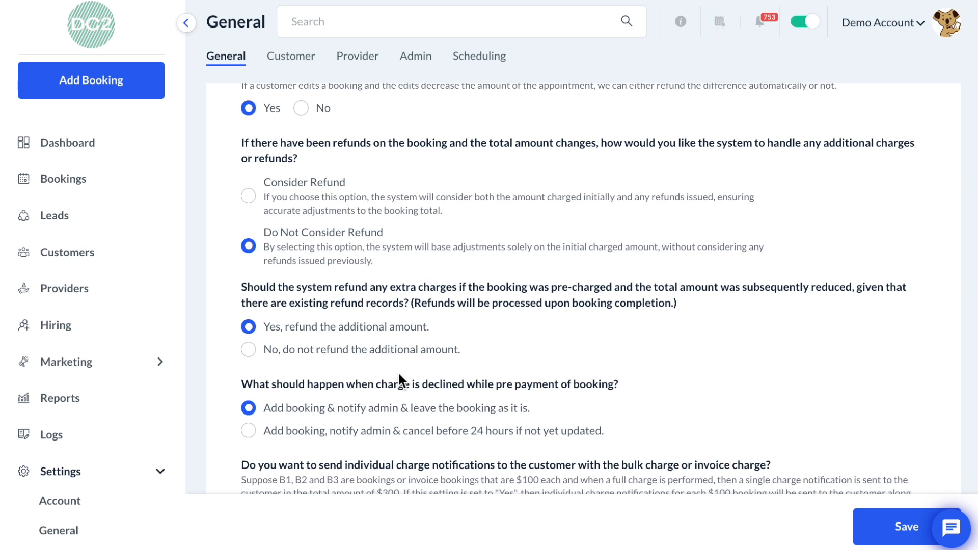
scroll(398, 374, "down", 2)
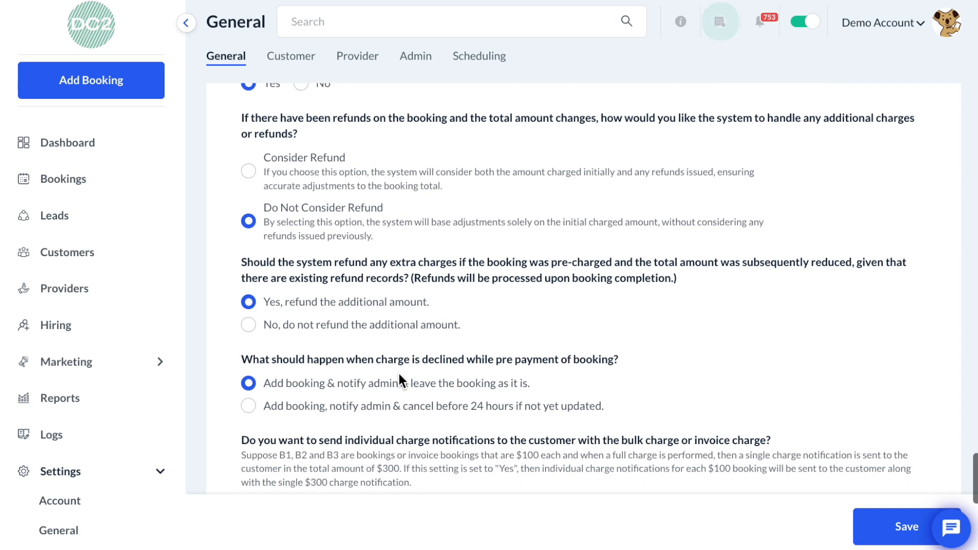
scroll(398, 374, "down", 2)
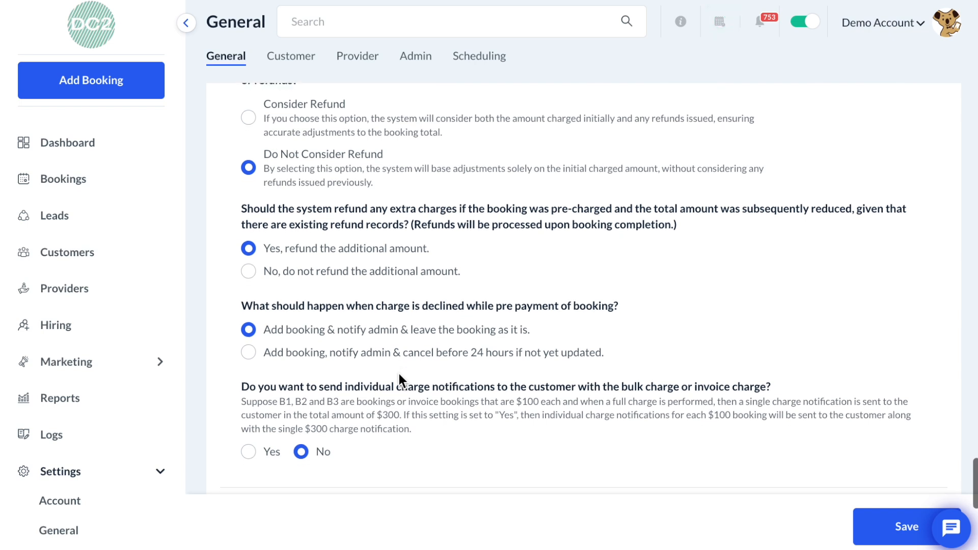
scroll(398, 374, "down", 1)
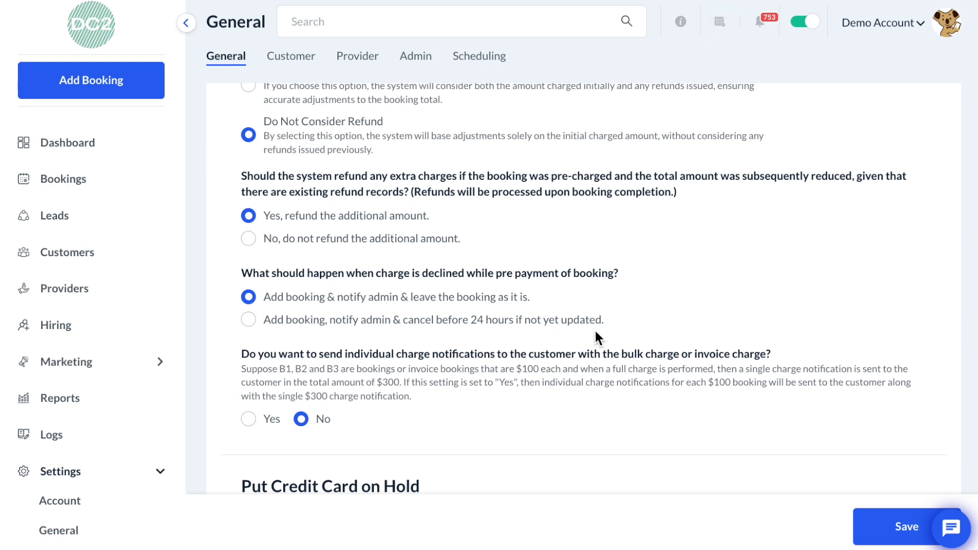
scroll(595, 337, "down", 2)
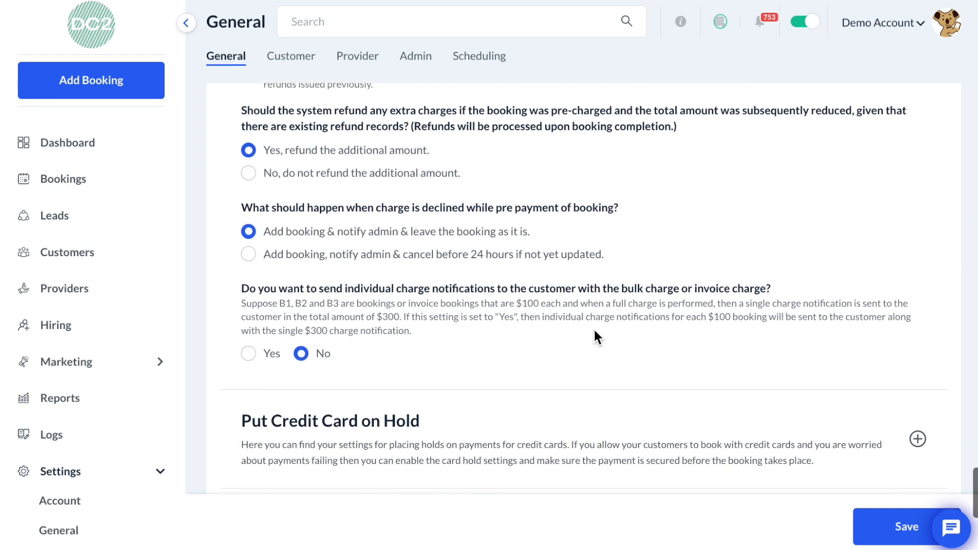
right_click(595, 335)
left_click(570, 329)
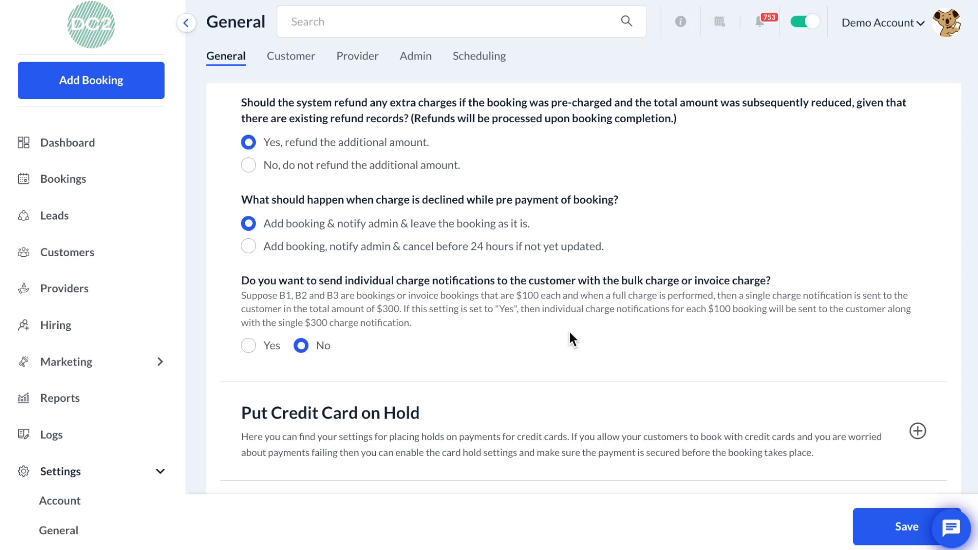
- Switch individual charge notifications for bulk or invoice charges to Yes, then back to No
left_click(274, 345)
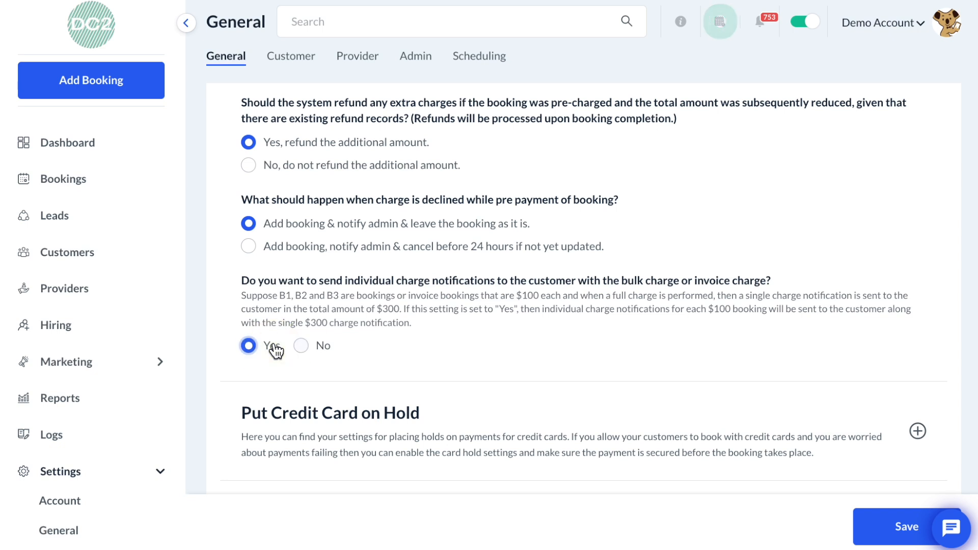
left_click(305, 346)
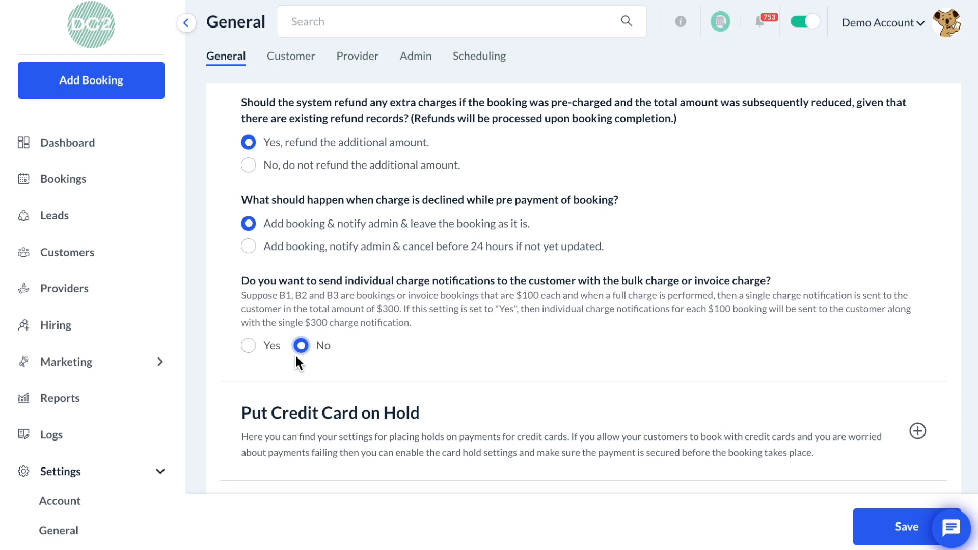
- Expand Put Credit Card on Hold and enable placing a hold on the customer's card payment to ensure funds
scroll(362, 348, "down", 2)
scroll(363, 352, "down", 2)
left_click(381, 358)
scroll(386, 356, "down", 5)
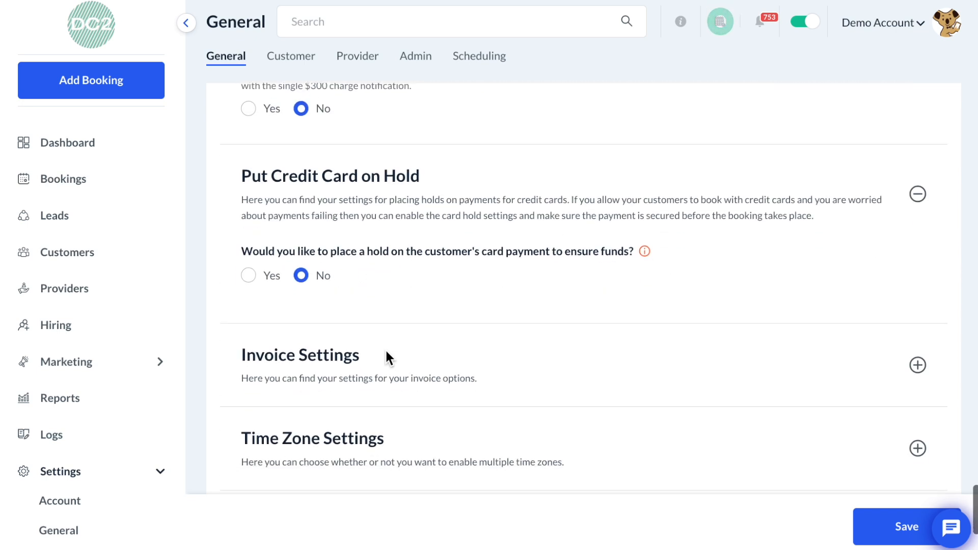
scroll(386, 352, "down", 1)
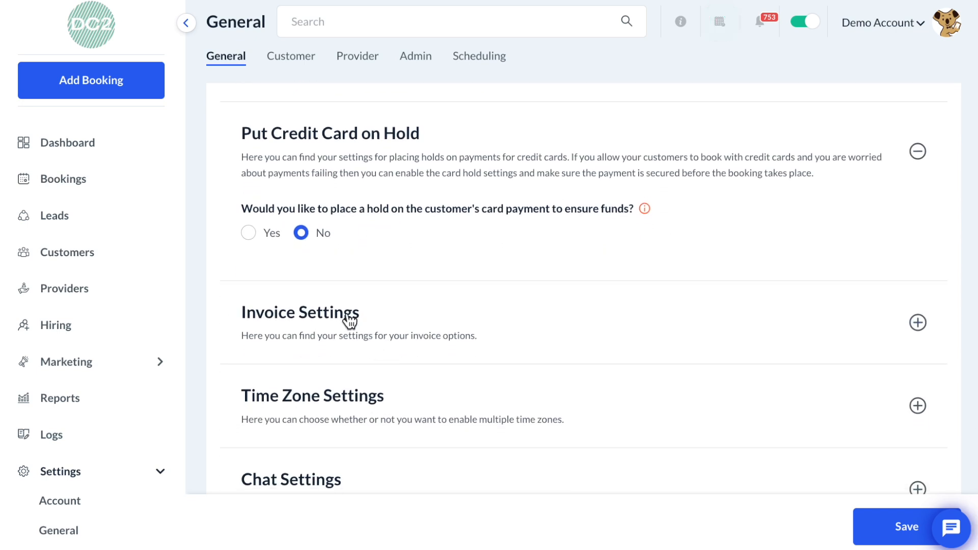
left_click(267, 233)
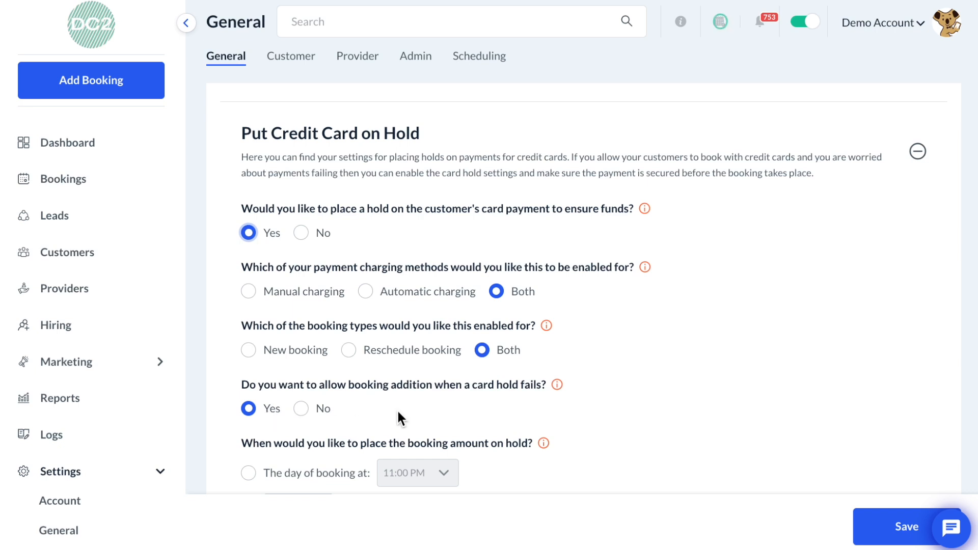
- Switch the hold timing to the day of booking, then back to 3 day(s) before the booking date
scroll(398, 412, "down", 3)
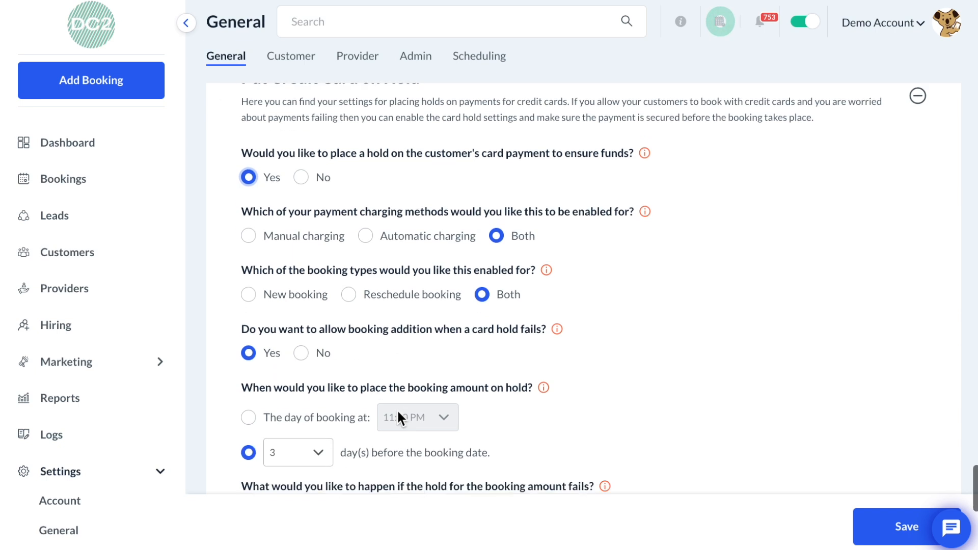
scroll(399, 415, "down", 1)
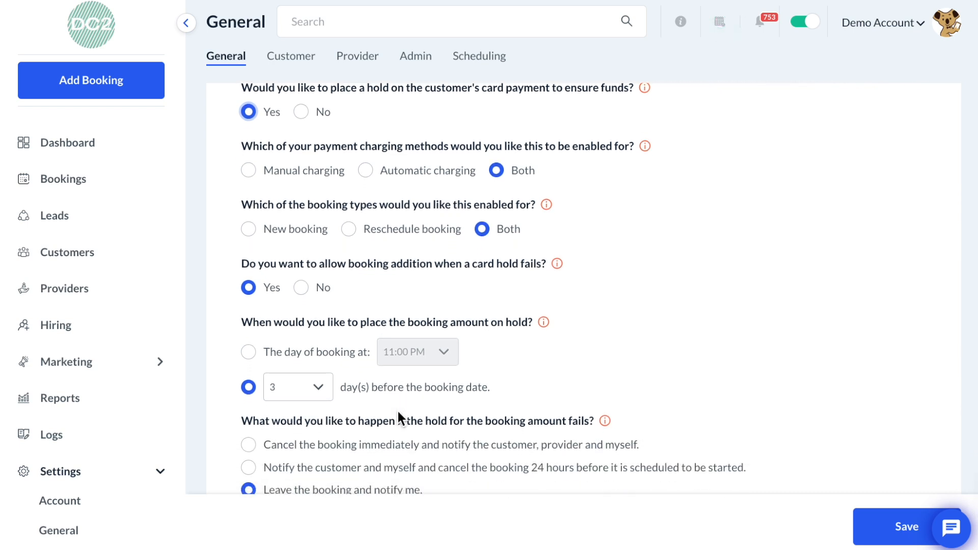
scroll(398, 411, "down", 1)
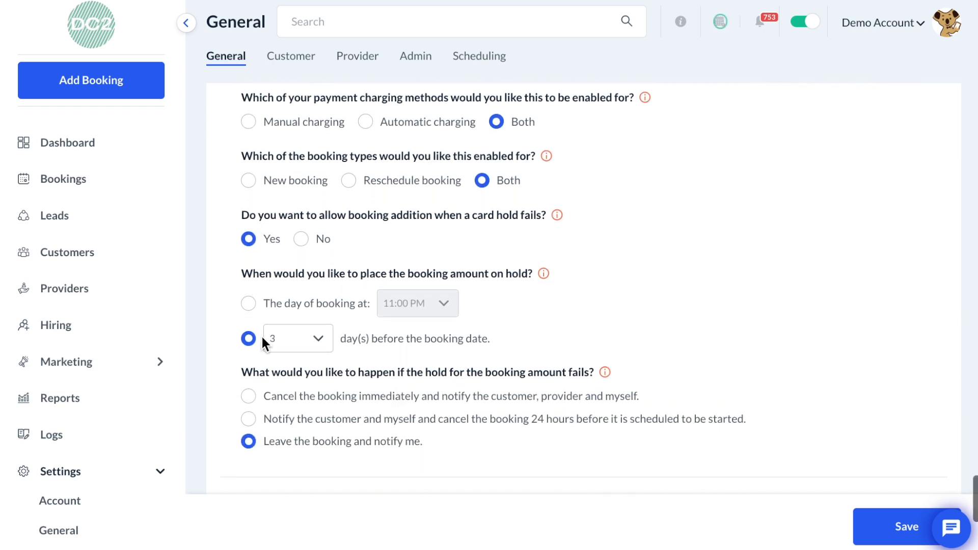
left_click(249, 304)
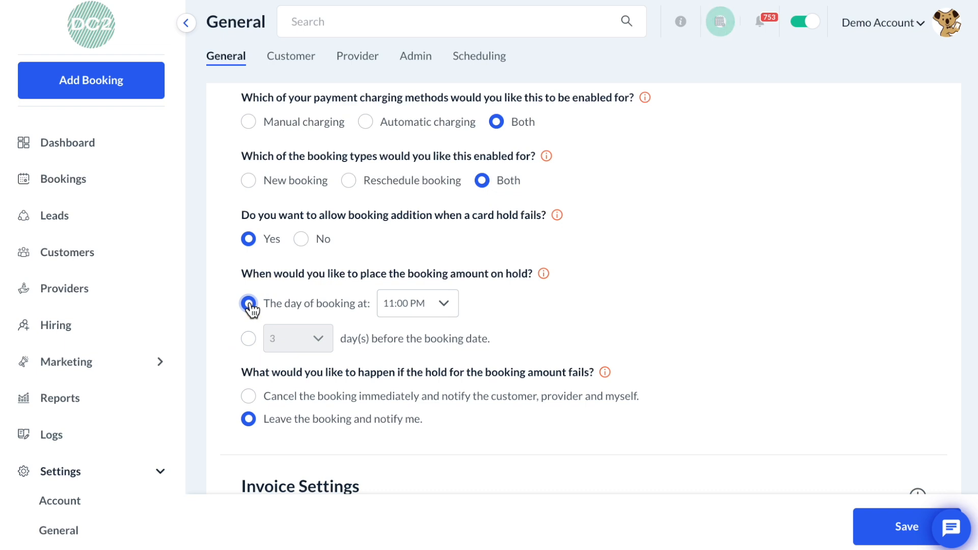
left_click(249, 340)
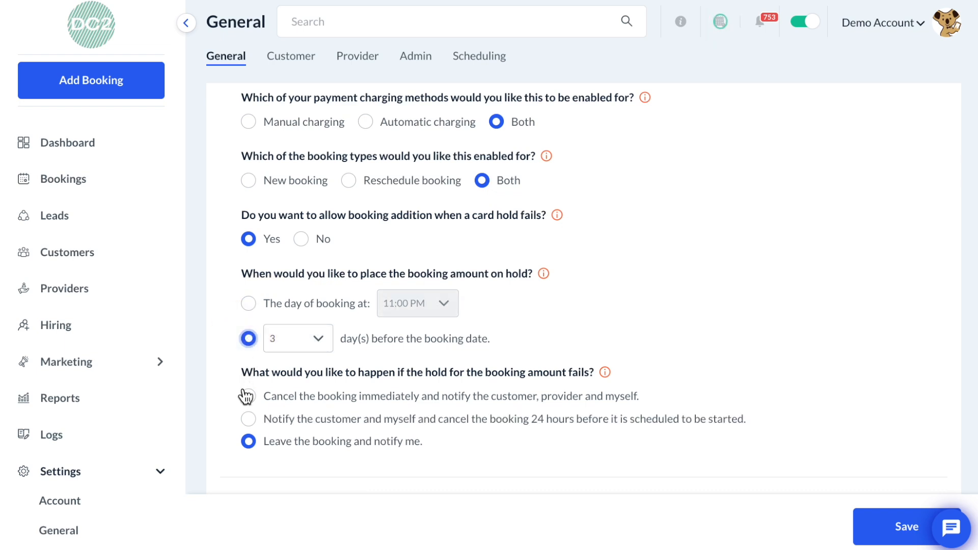
- Expand Invoice Settings and switch the card-hold option for invoiced bookings to Release, then back to Capture
scroll(246, 396, "down", 1)
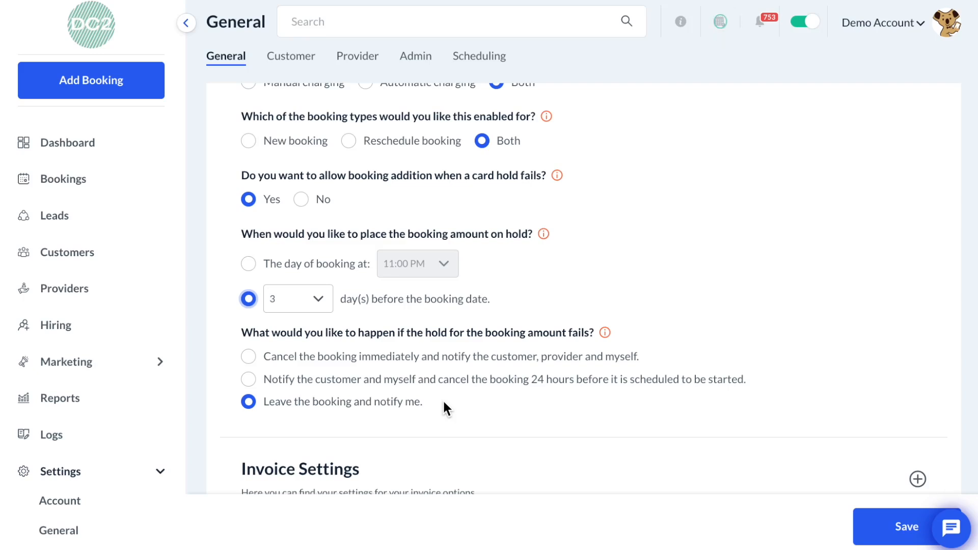
scroll(443, 408, "down", 4)
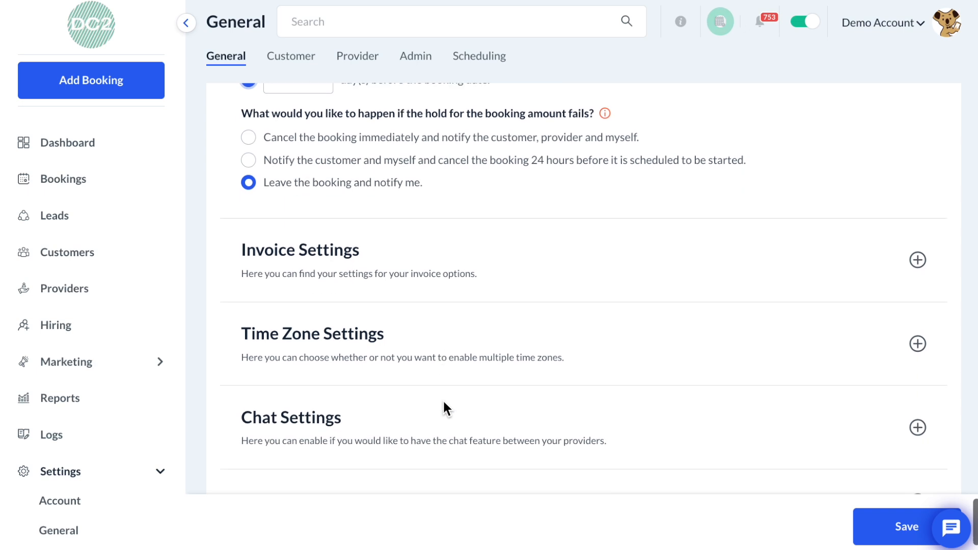
left_click(464, 200)
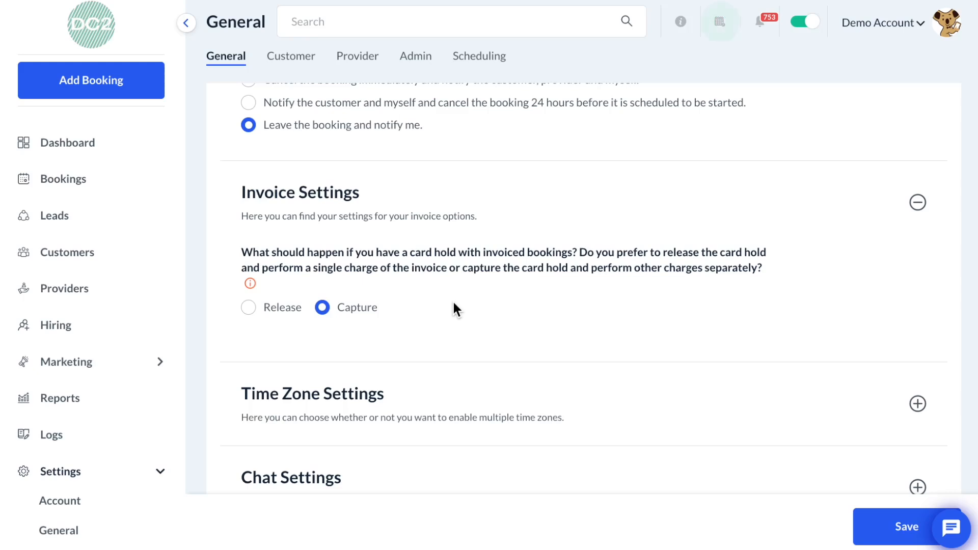
left_click(271, 314)
left_click(359, 312)
- Expand Time Zone Settings and Chat Settings to review the multiple time zones and chat feature options
scroll(375, 326, "down", 2)
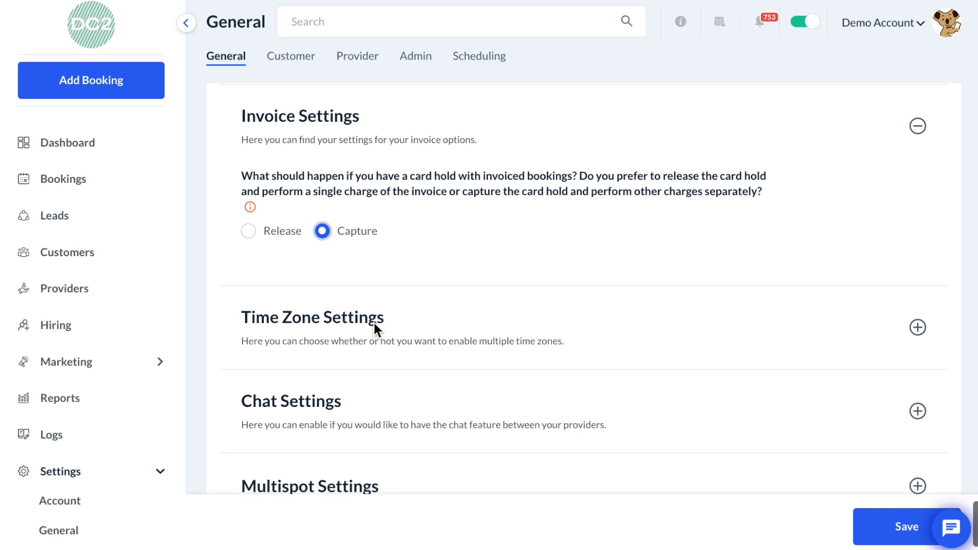
left_click(412, 331)
scroll(426, 334, "down", 2)
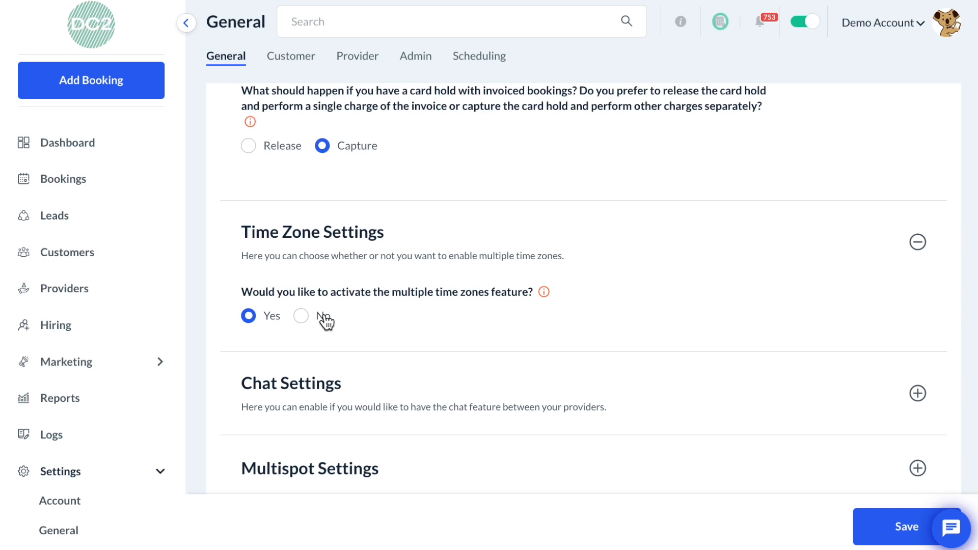
left_click(378, 406)
scroll(377, 407, "down", 3)
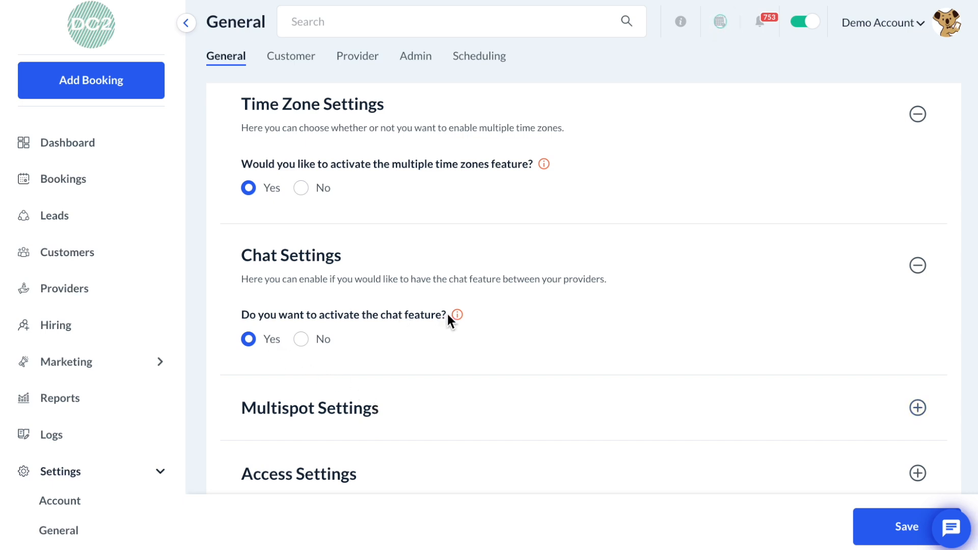
- Open the providers chat panel, browse the list of providers, and close it
mouse_move(459, 314)
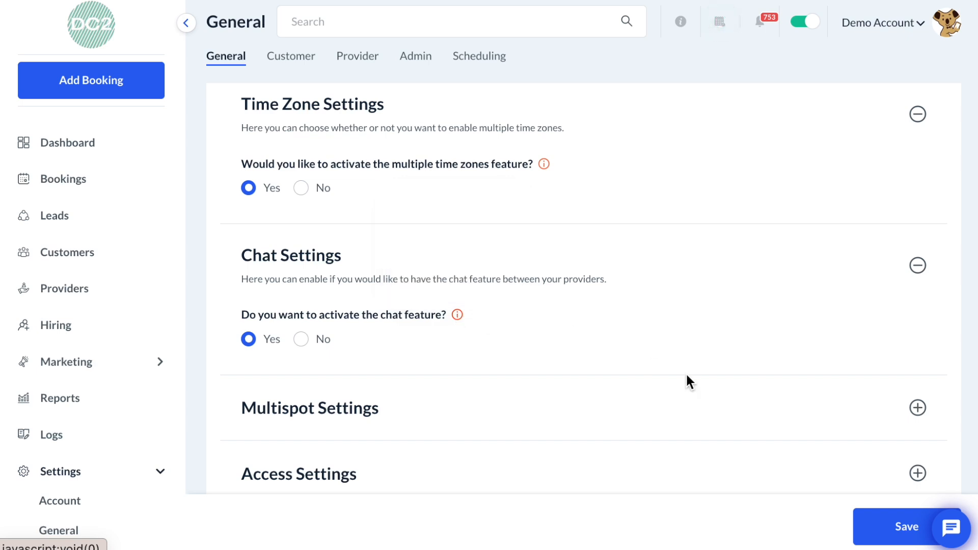
left_click(961, 535)
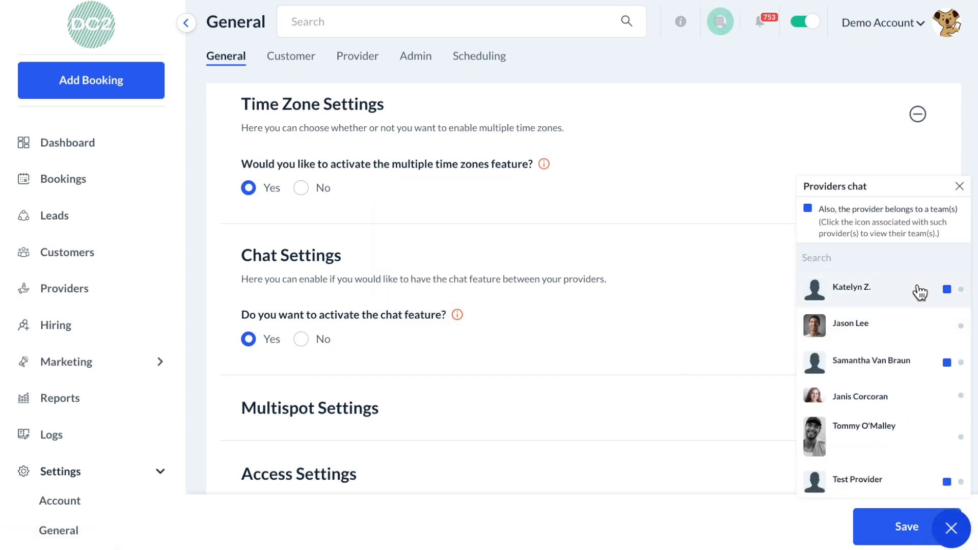
scroll(921, 294, "down", 3)
scroll(920, 293, "down", 1)
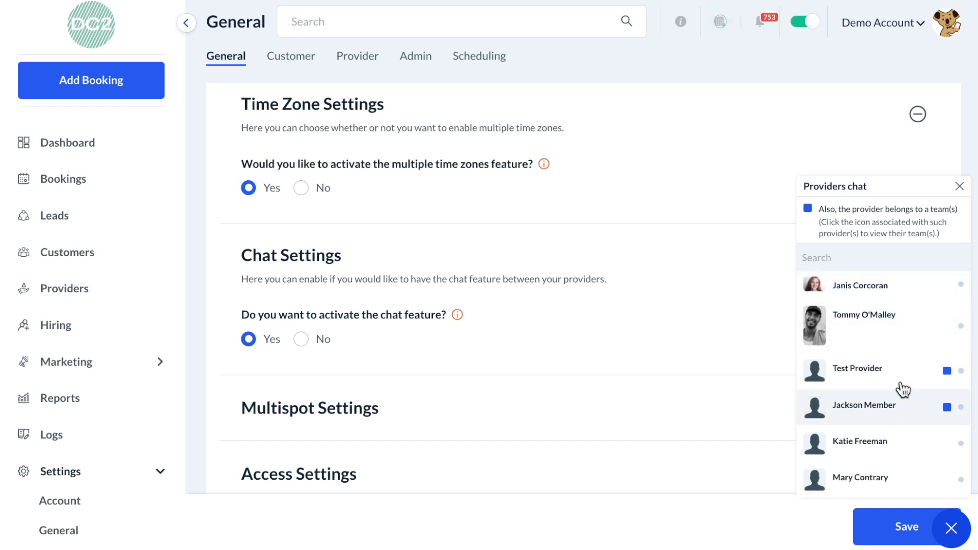
scroll(902, 346, "up", 3)
scroll(902, 346, "up", 2)
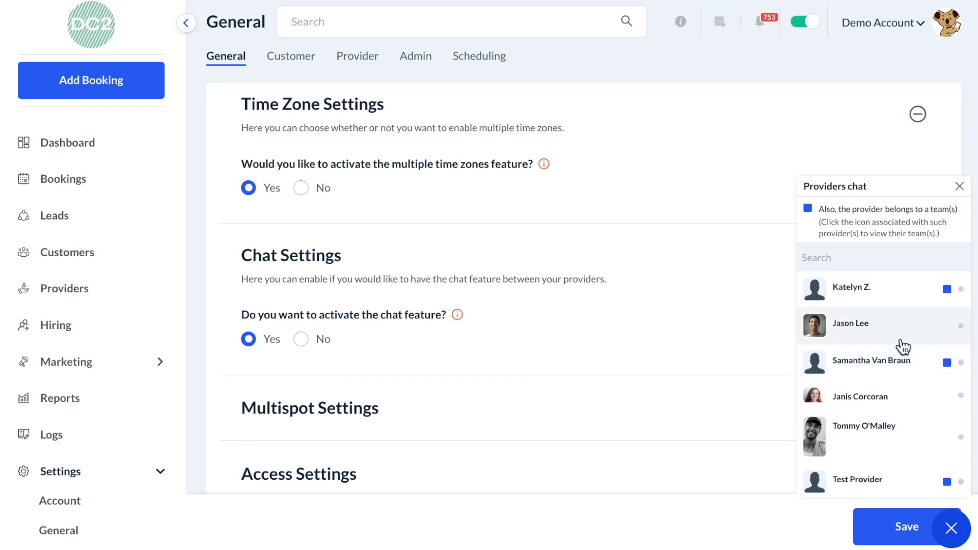
left_click(960, 187)
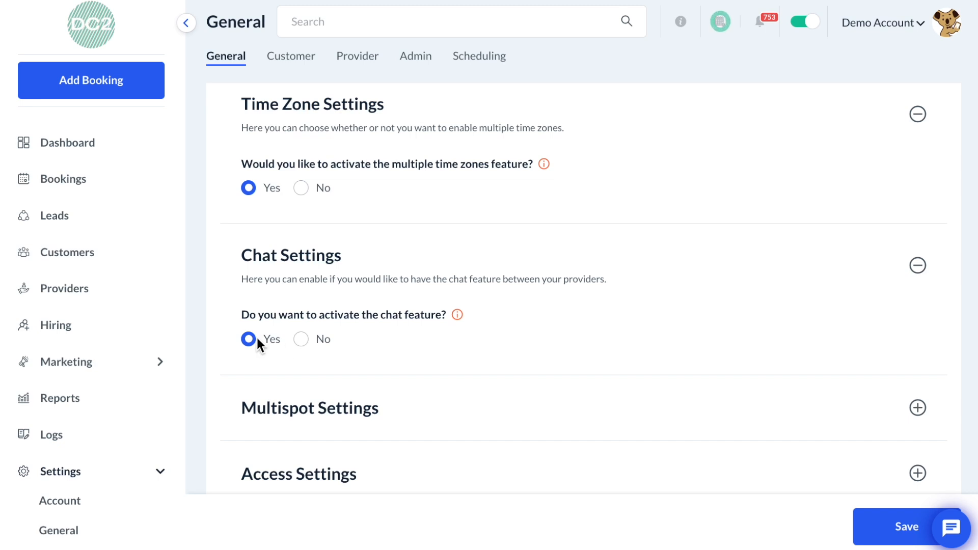
- Expand Multispot Settings to review the multiple appointments per booking spot option
left_click(417, 411)
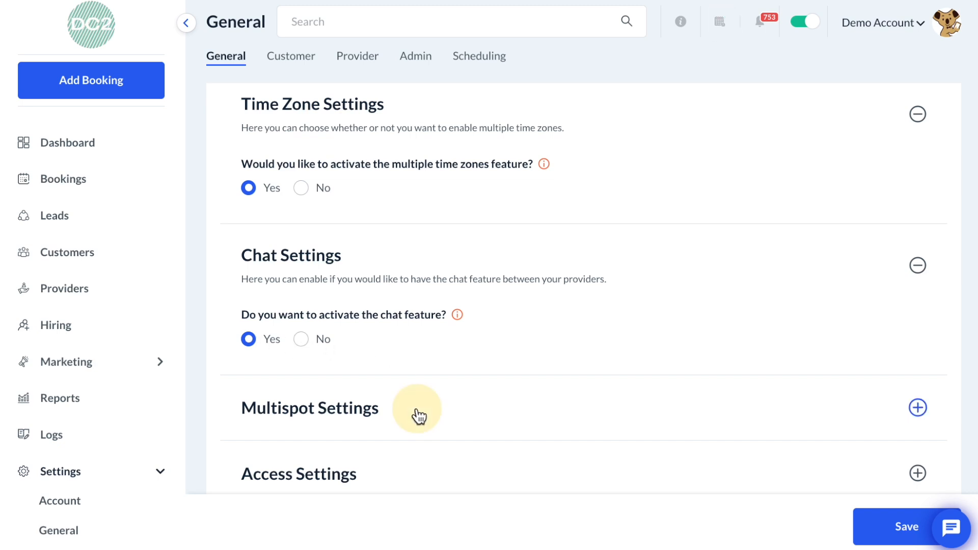
scroll(419, 417, "down", 2)
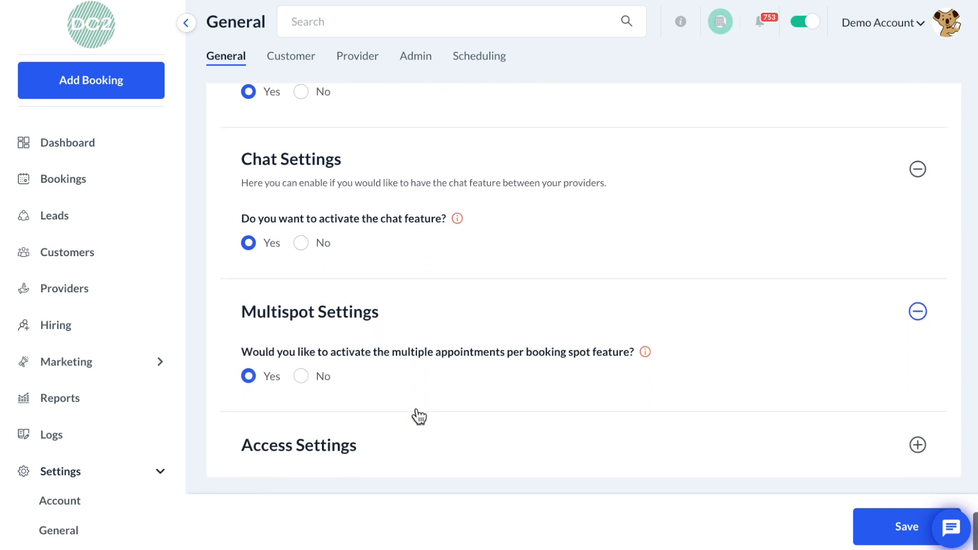
scroll(415, 406, "down", 1)
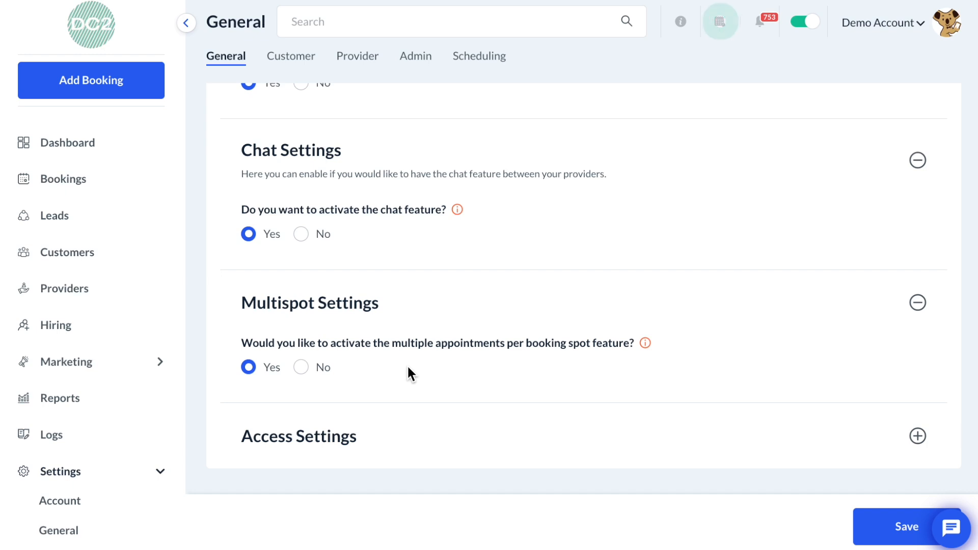
- Expand Access Settings to review the blocked-account messages, then save the General settings
left_click(406, 443)
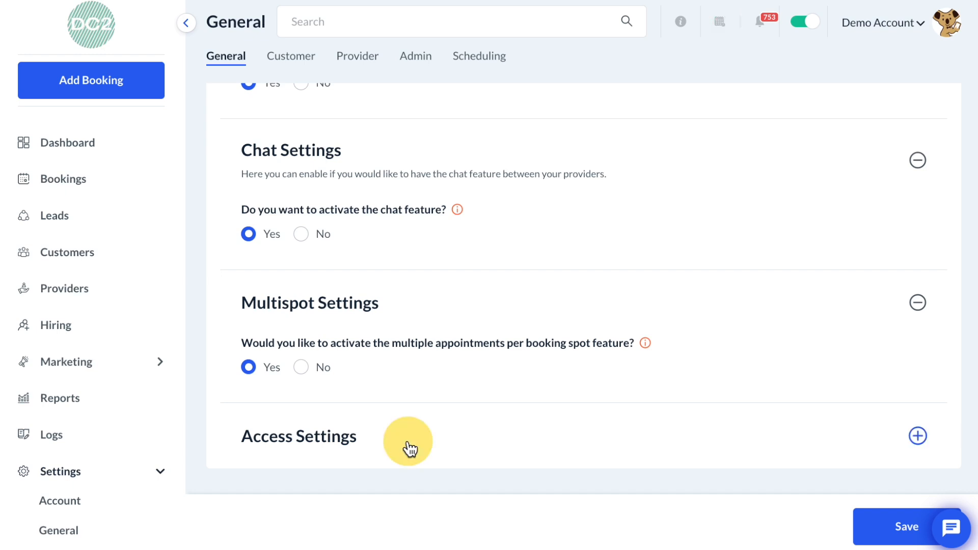
scroll(408, 442, "down", 2)
scroll(410, 448, "down", 2)
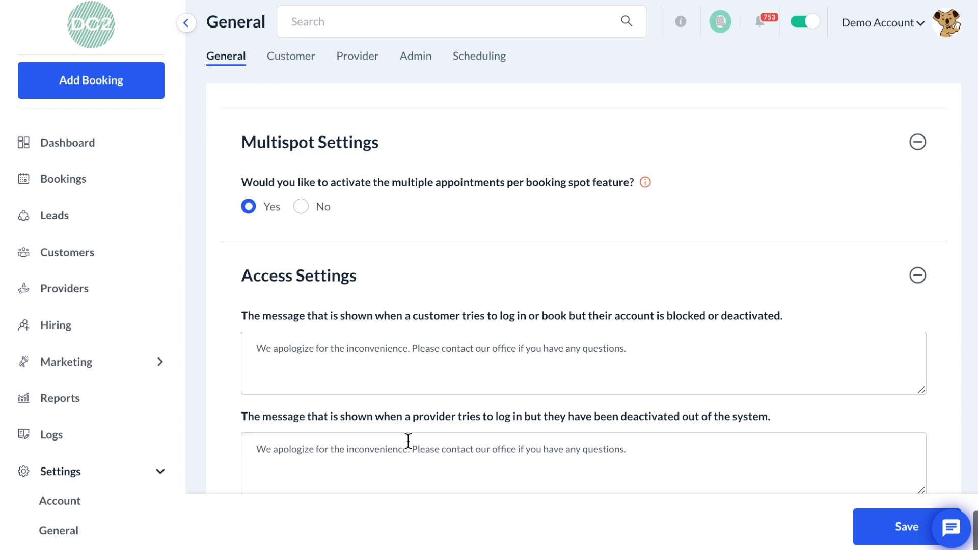
scroll(408, 441, "down", 1)
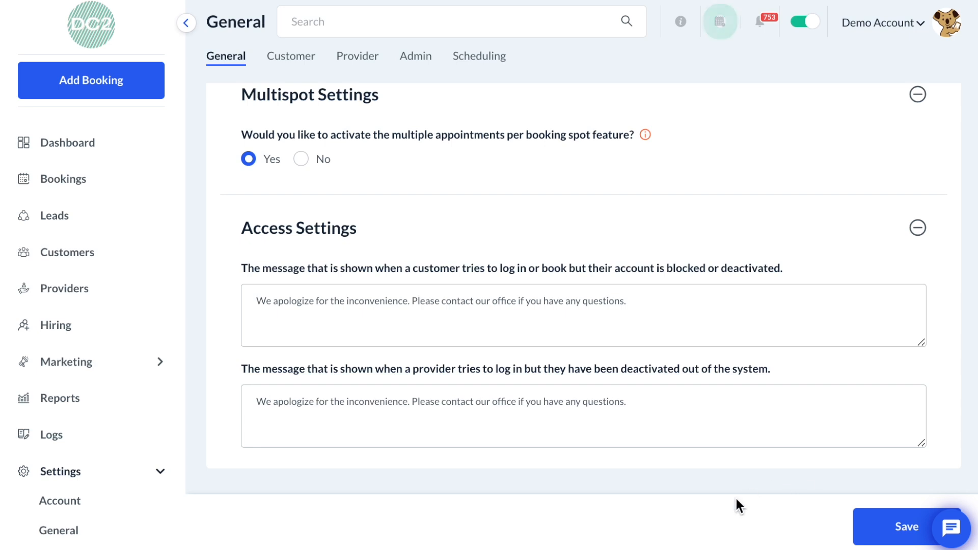
left_click(874, 520)
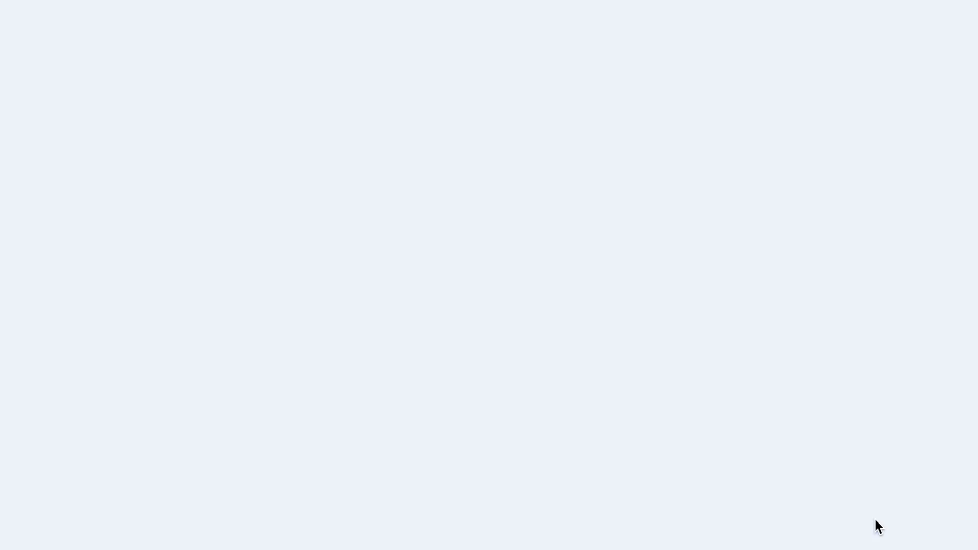